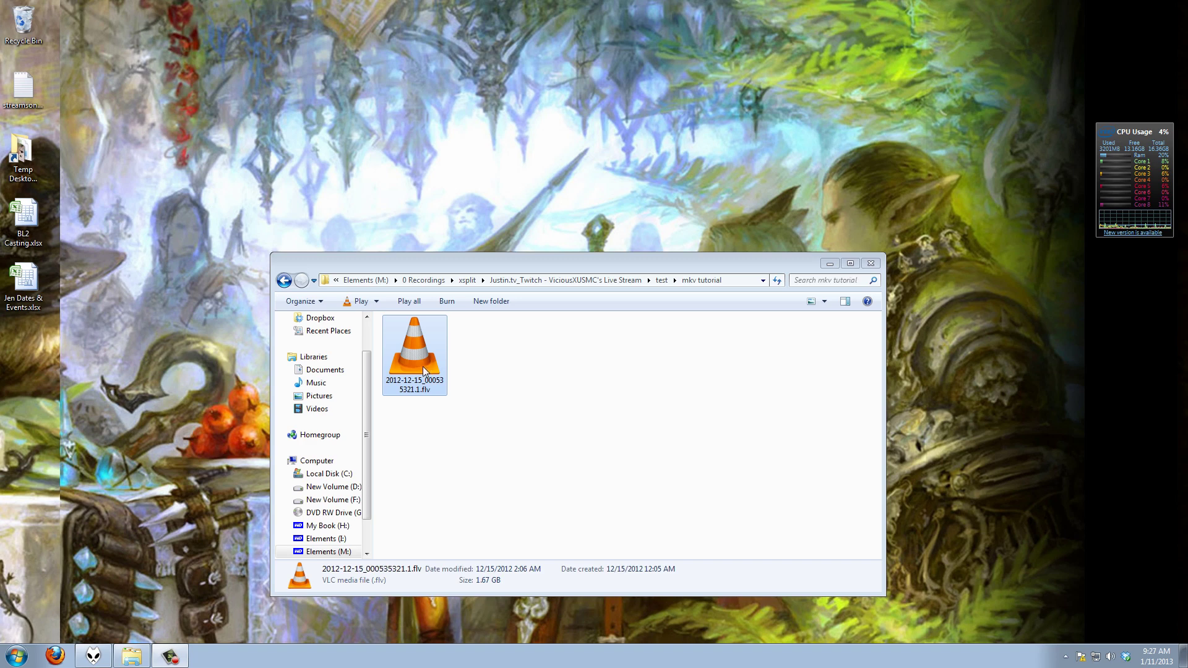
# Step: Preview the FLV recording muted in Media Player Classic, then close the player
pyautogui.click(399, 414)
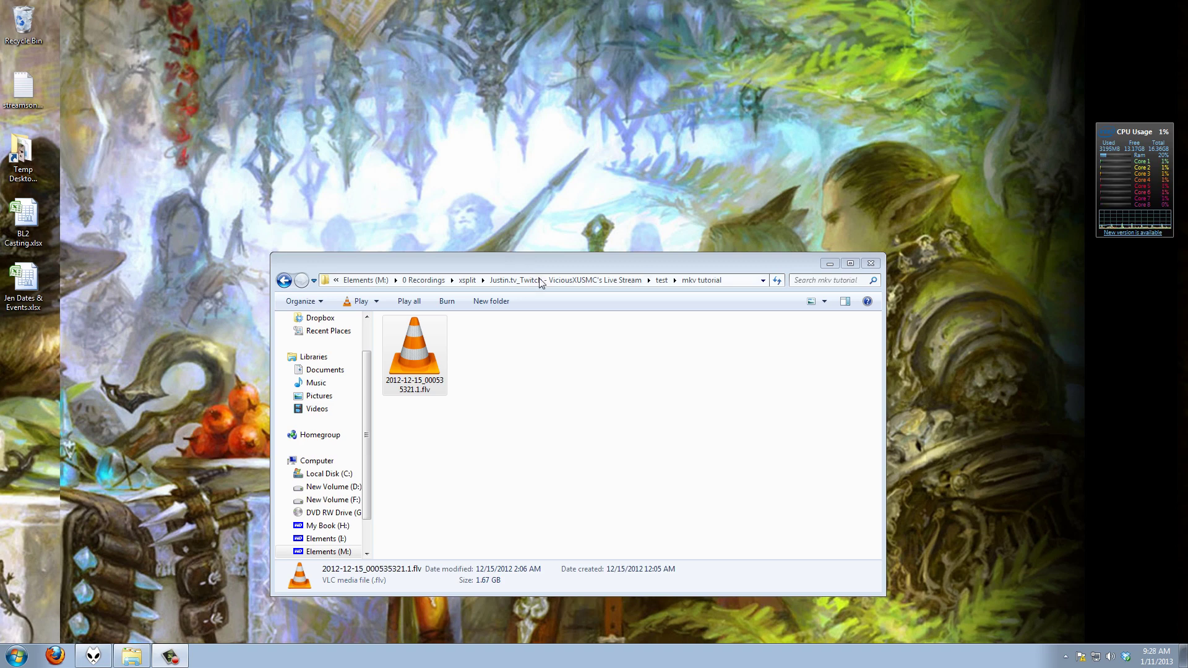
pyautogui.moveTo(566, 265); pyautogui.dragTo(568, 245)
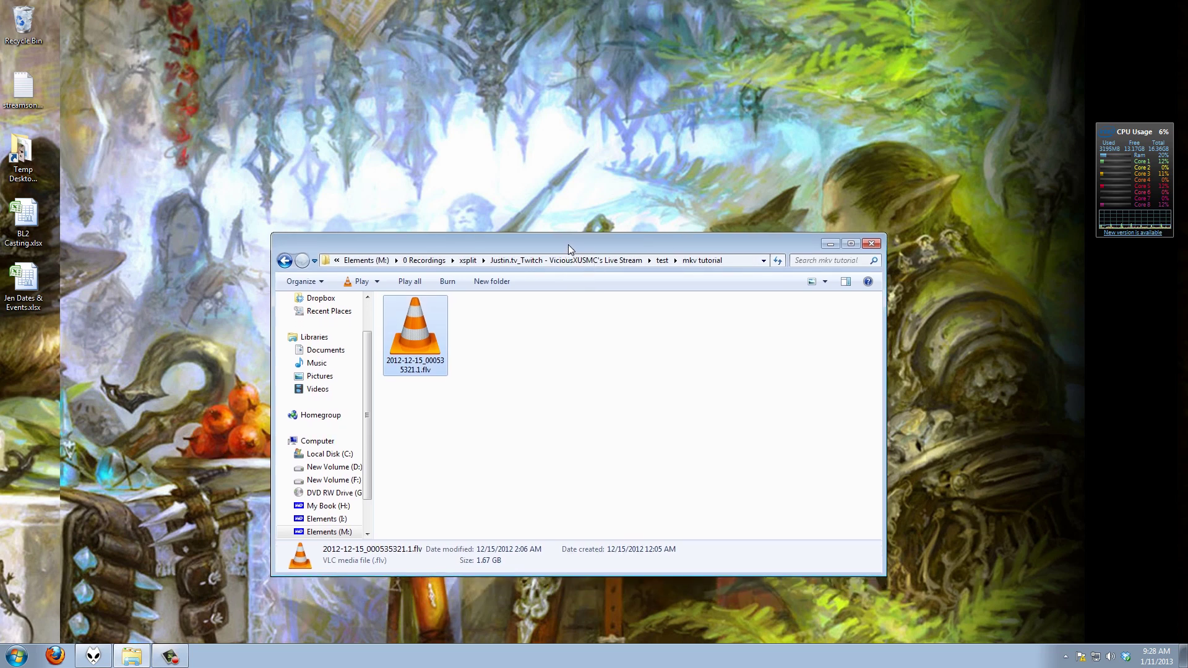
pyautogui.rightClick(419, 334)
pyautogui.moveTo(532, 429)
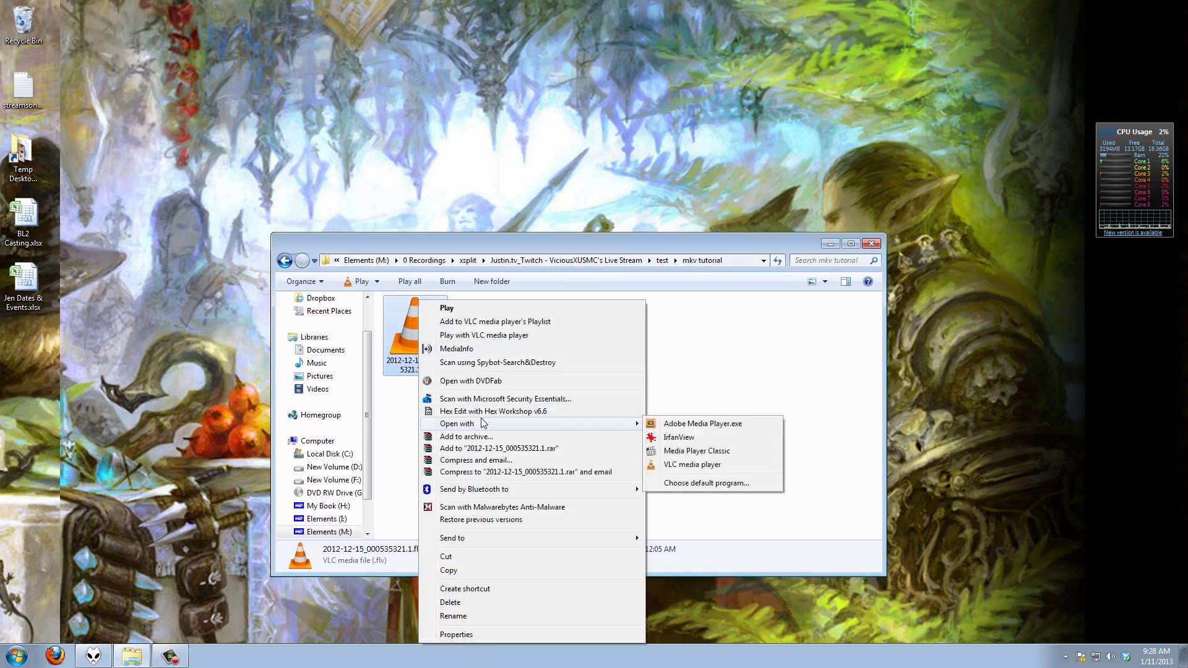
pyautogui.click(697, 452)
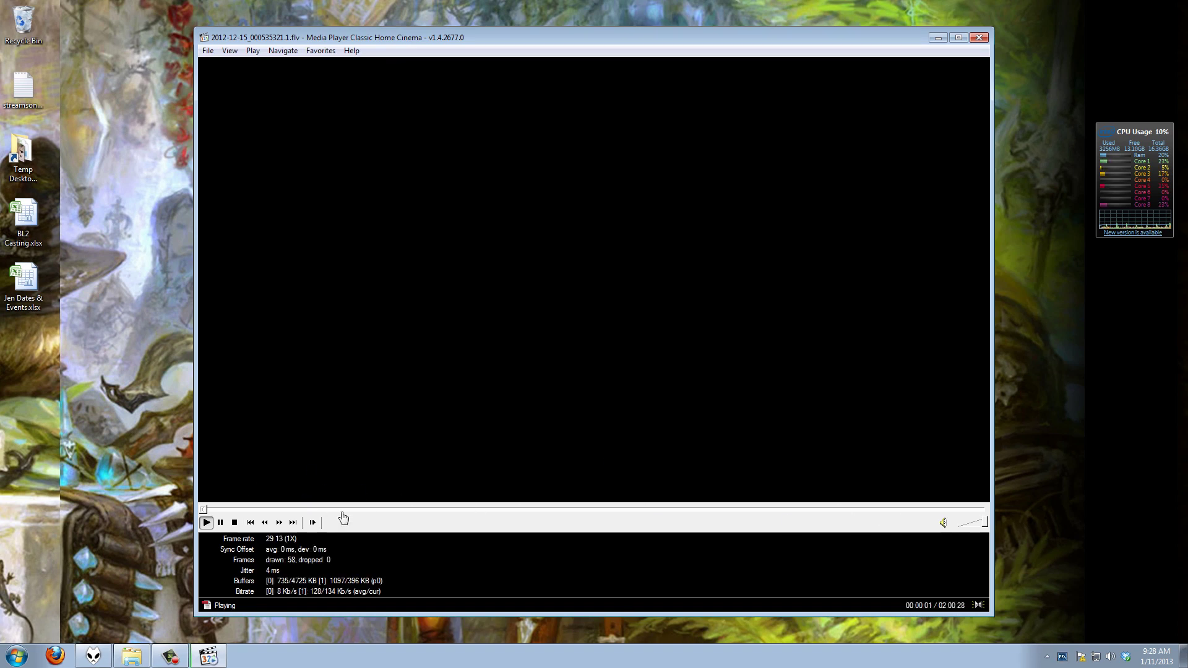
pyautogui.click(943, 523)
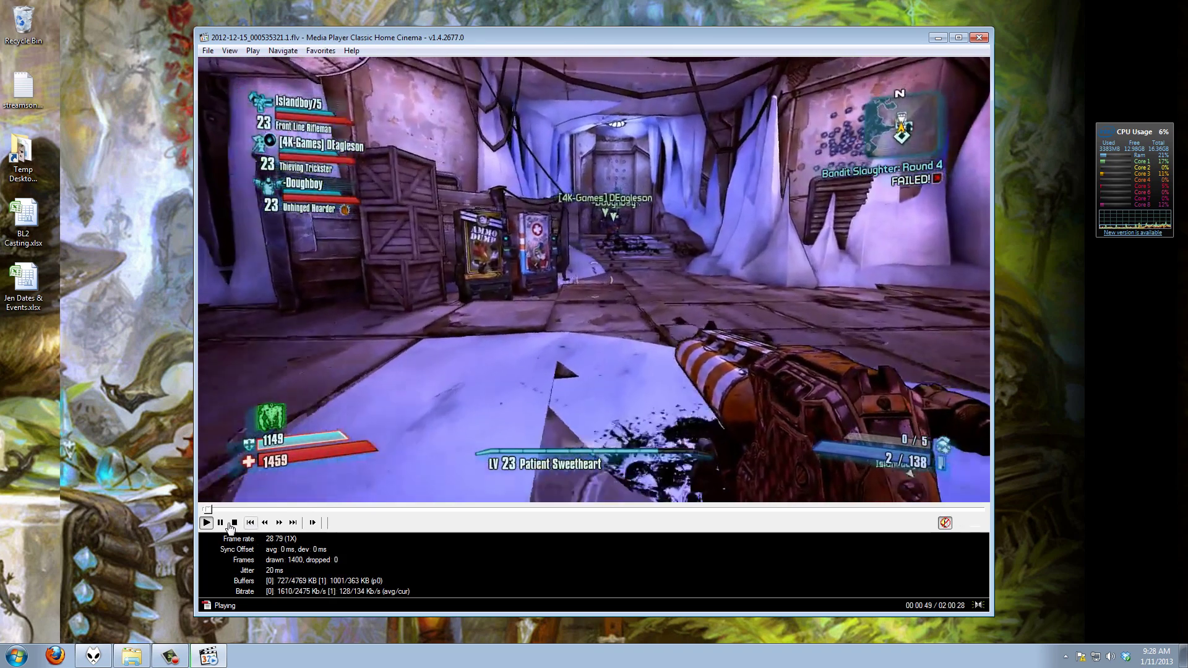
pyautogui.click(234, 522)
pyautogui.click(979, 37)
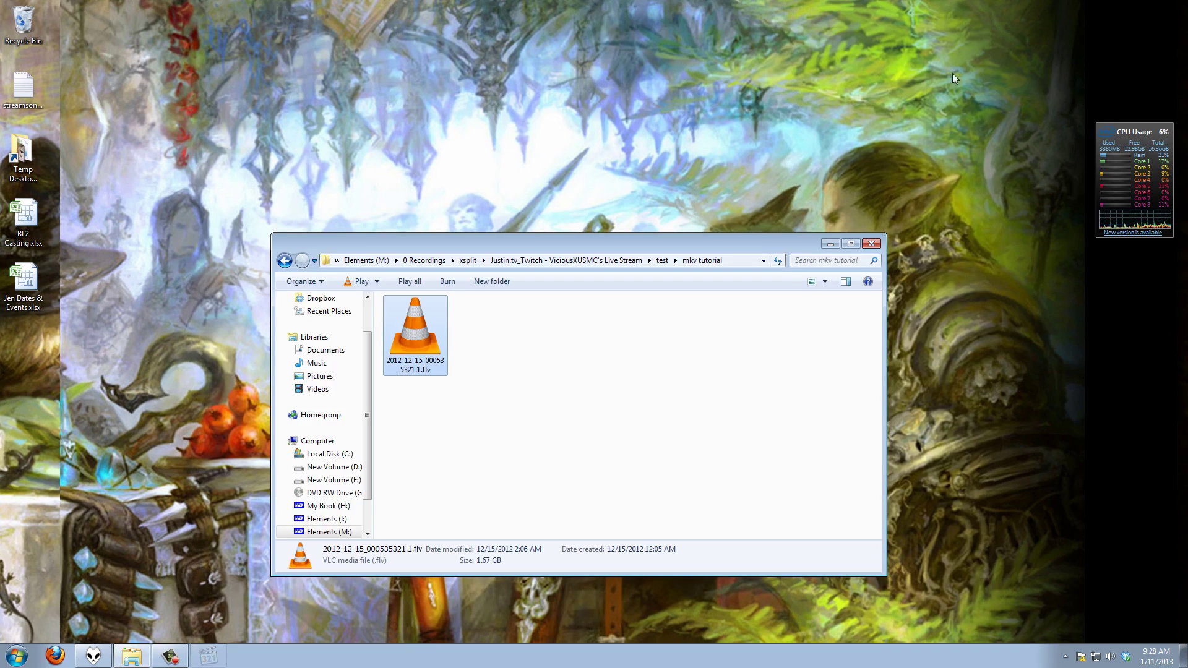
# Step: Search the web for 'mkvtoolnix' and then 'flvextract', then close the browser
pyautogui.click(55, 656)
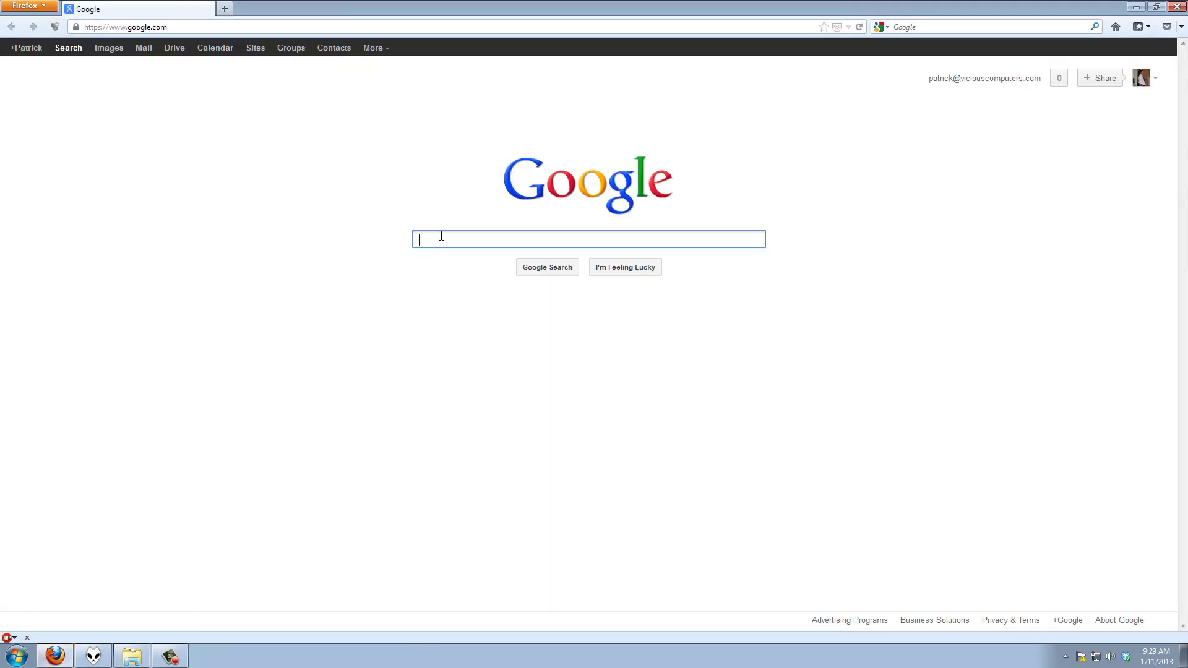
pyautogui.write('mkvtoolnix')
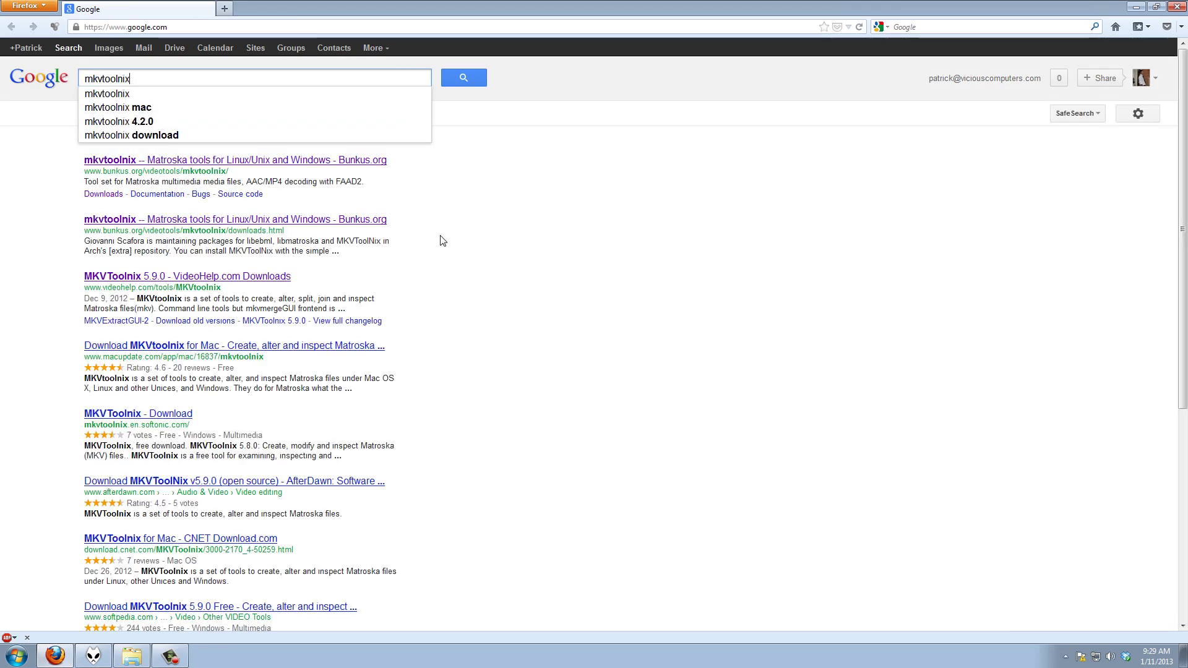
pyautogui.press('Return')
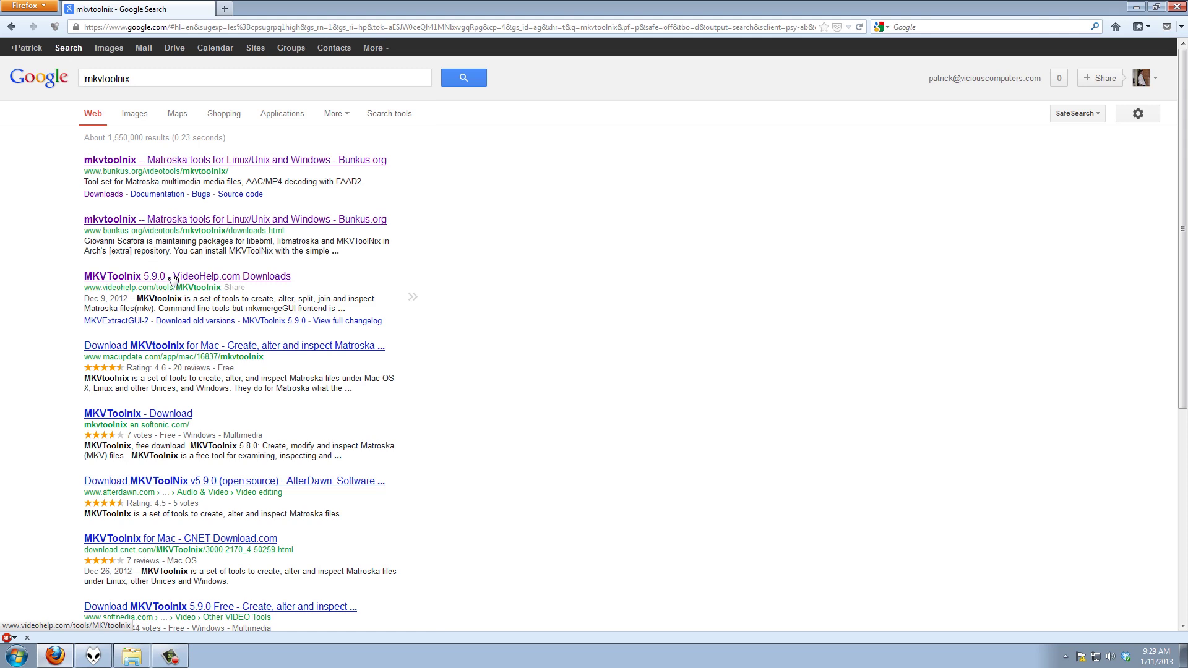
pyautogui.moveTo(142, 77); pyautogui.dragTo(11, 76)
pyautogui.write('flv')
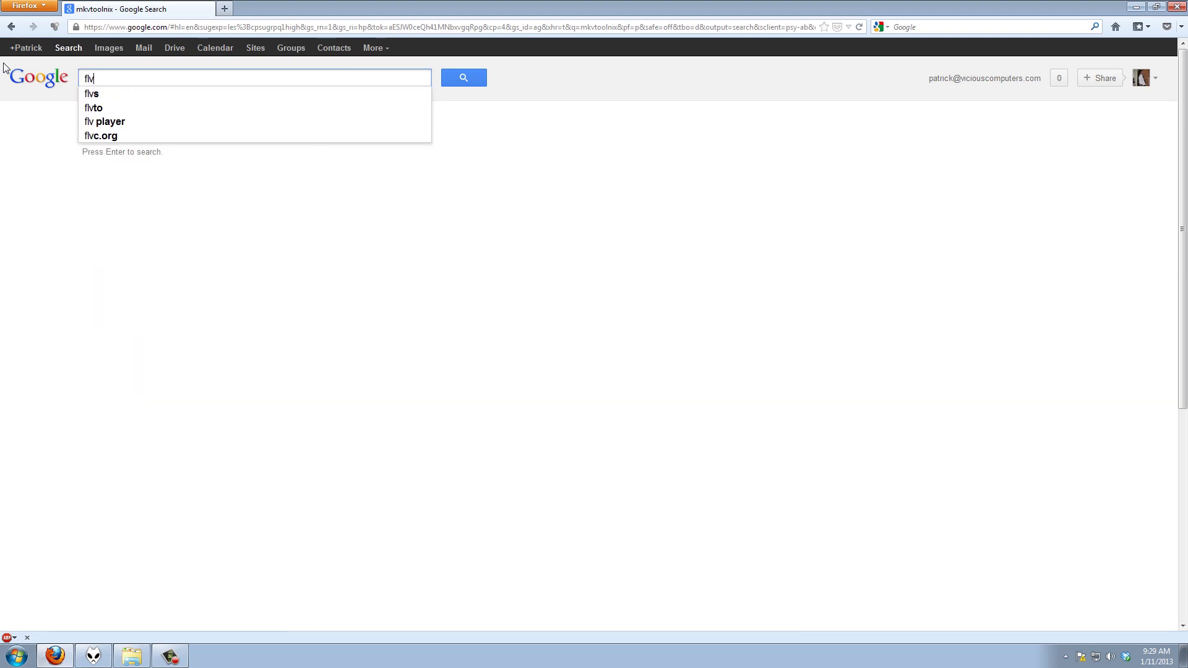
pyautogui.write('extract')
pyautogui.press('Return')
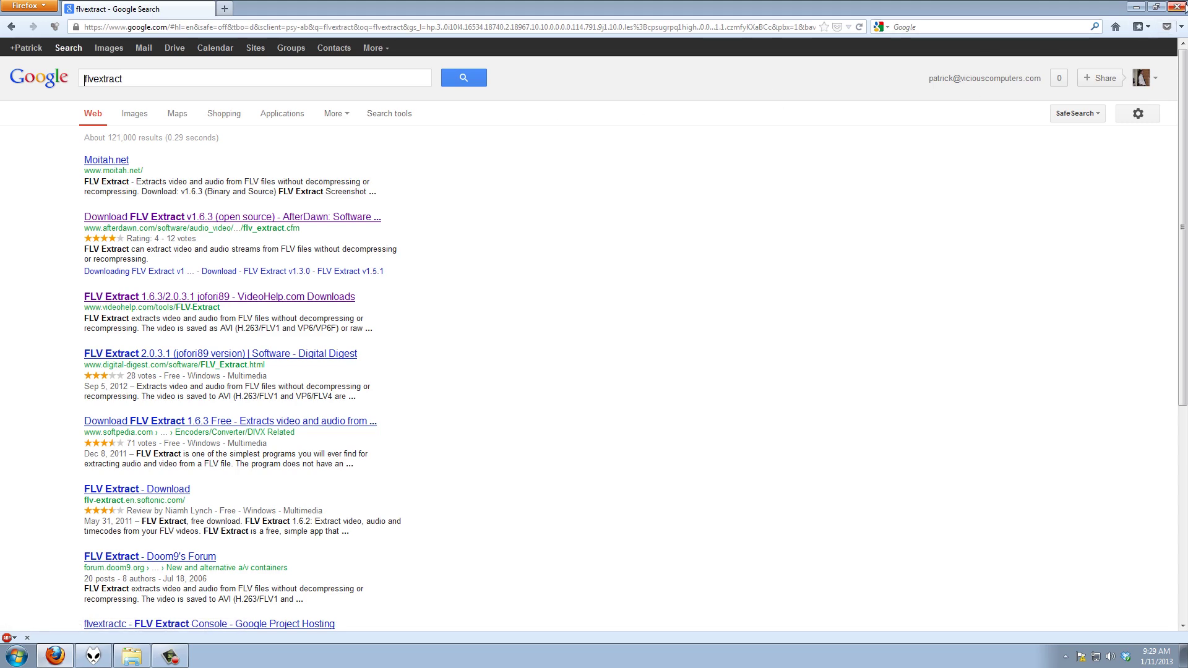
pyautogui.click(1177, 7)
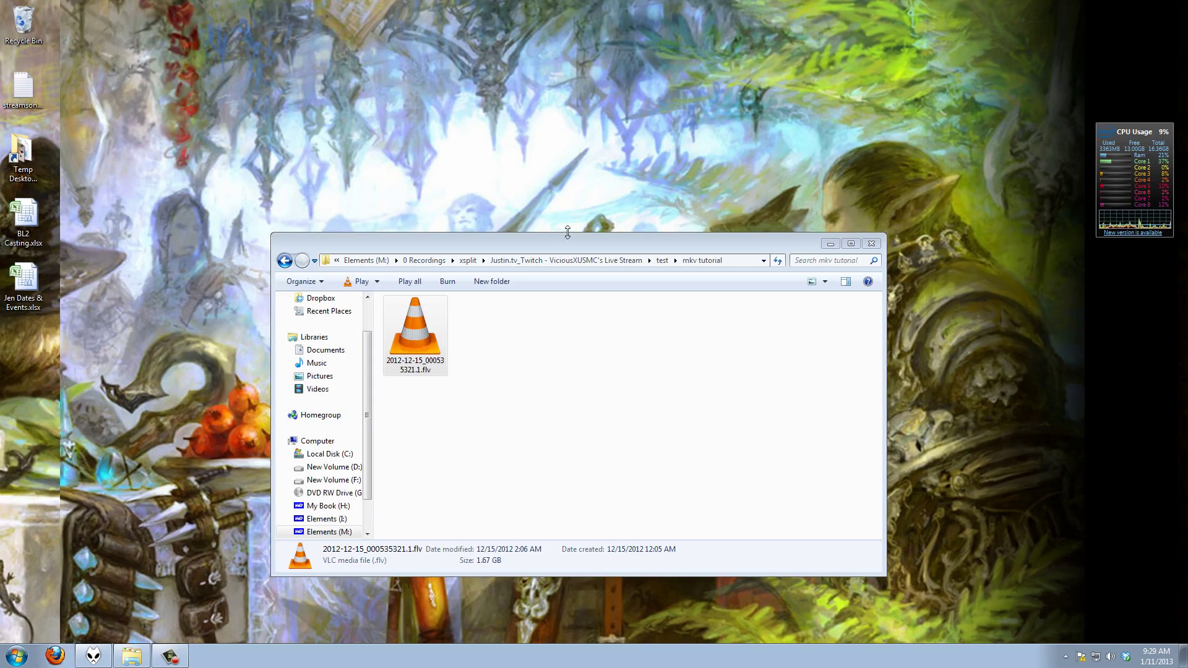
# Step: Launch FLVExtract.exe from FLV_Extract_v1.6.2.zip, place it beside the folder and drop the FLV onto it
pyautogui.moveTo(576, 235); pyautogui.dragTo(559, 184)
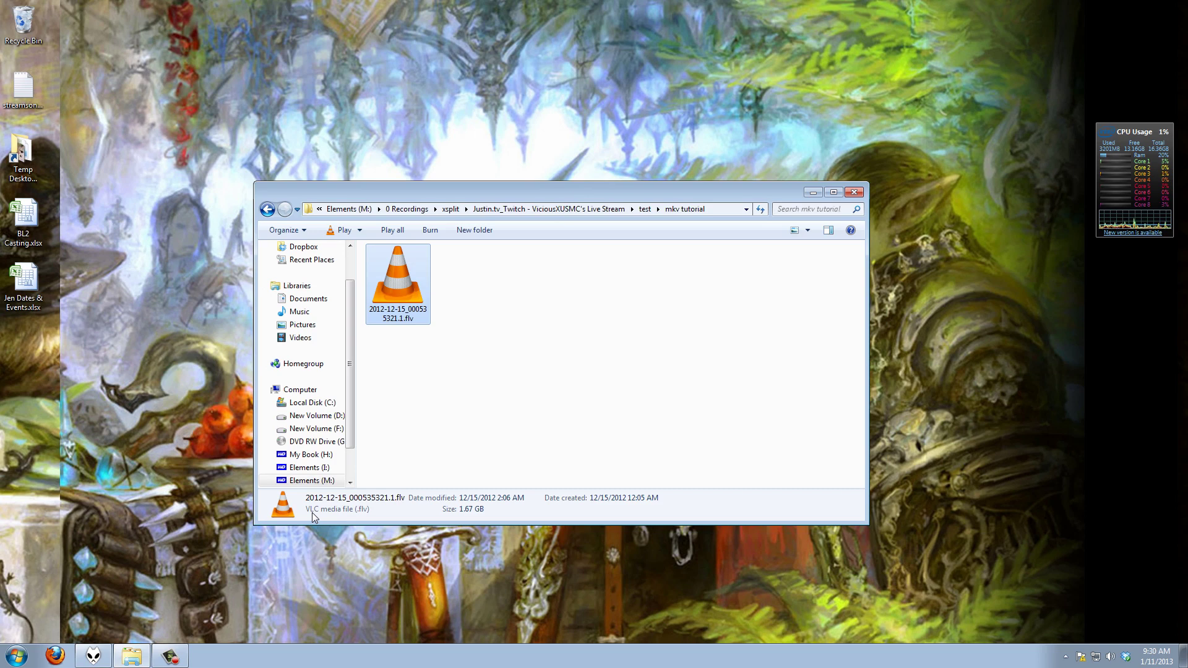
pyautogui.click(25, 654)
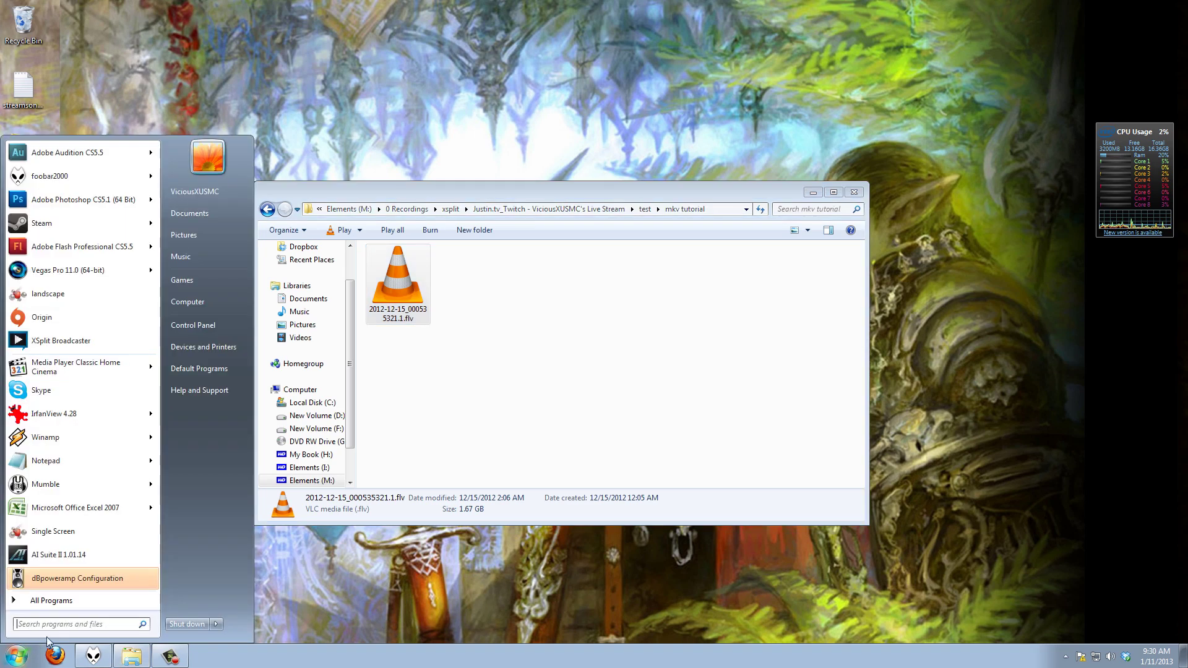
pyautogui.write('flv')
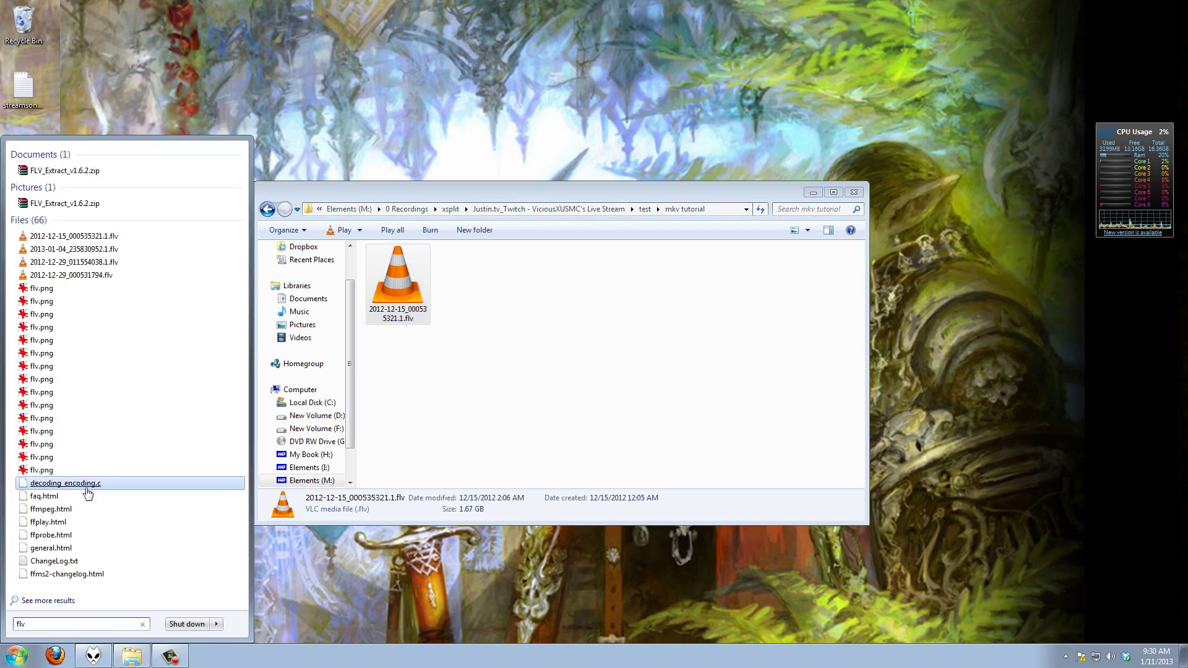
pyautogui.click(66, 173)
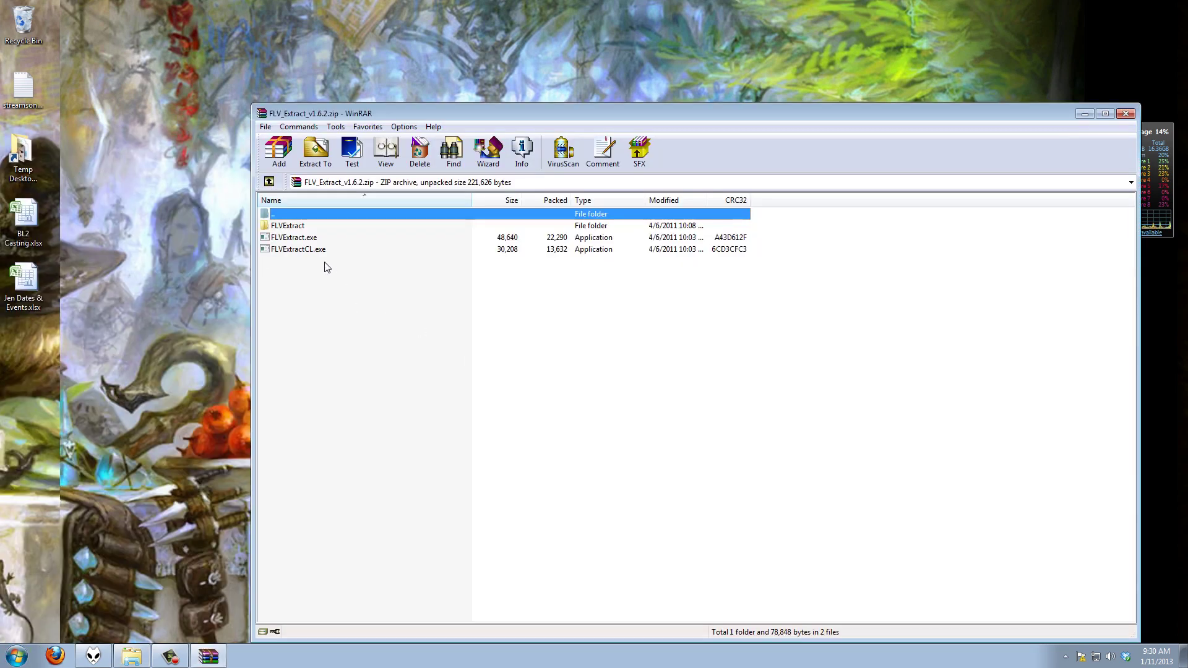
pyautogui.doubleClick(306, 238)
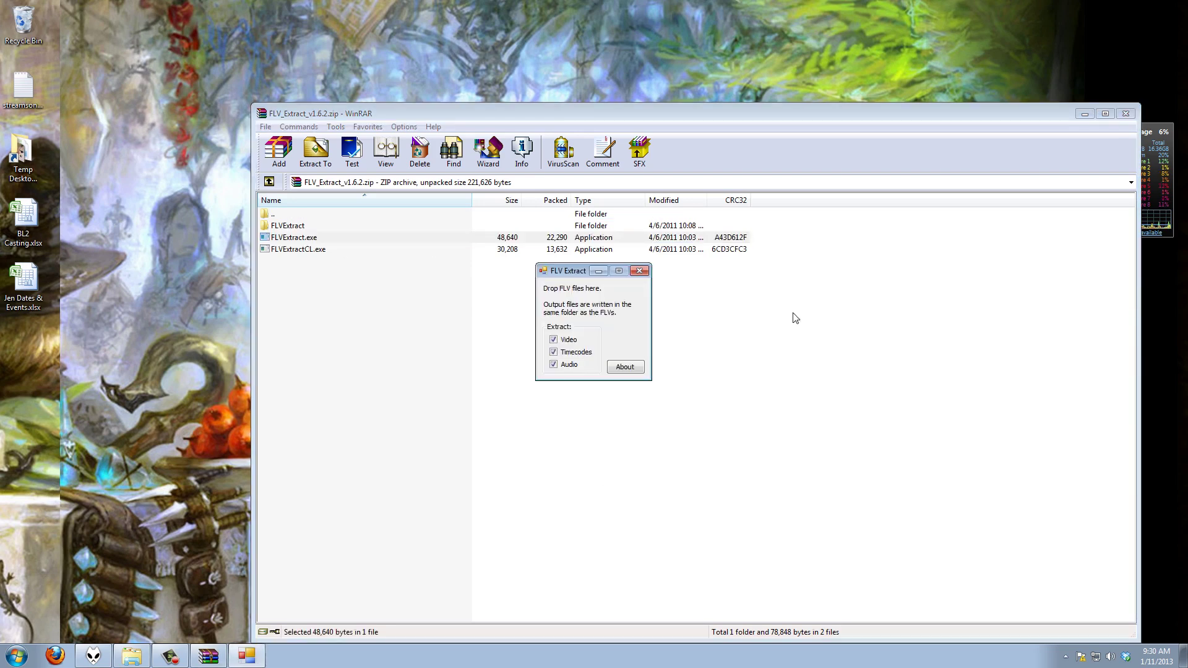
pyautogui.click(1125, 114)
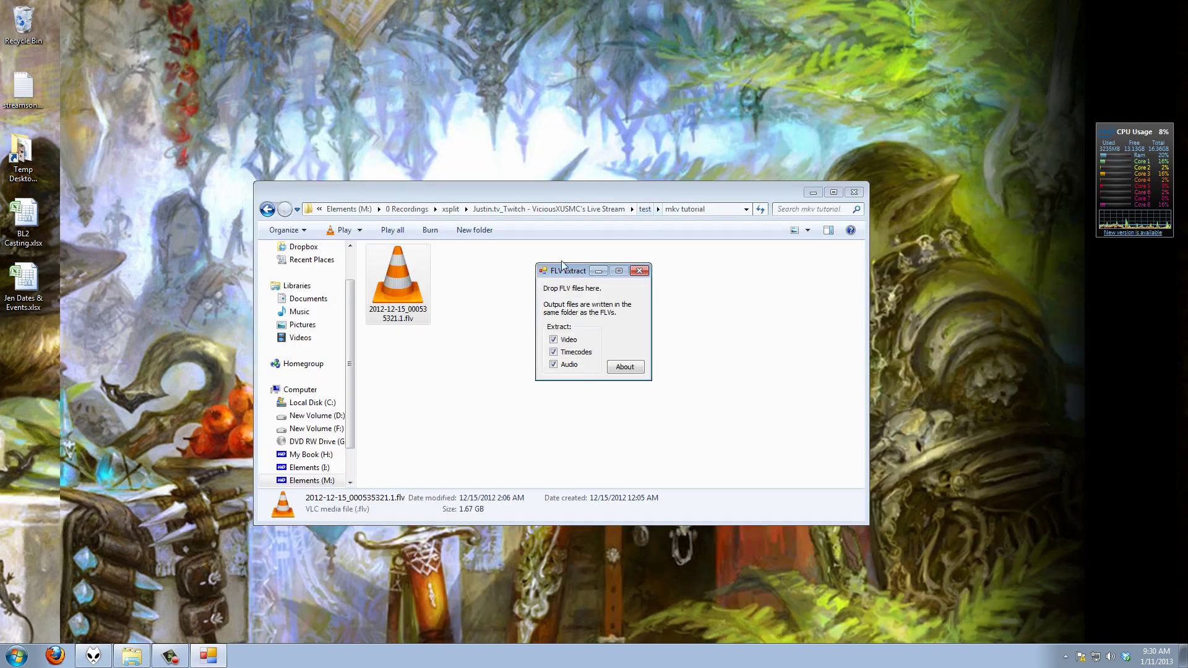
pyautogui.moveTo(570, 275); pyautogui.dragTo(621, 284)
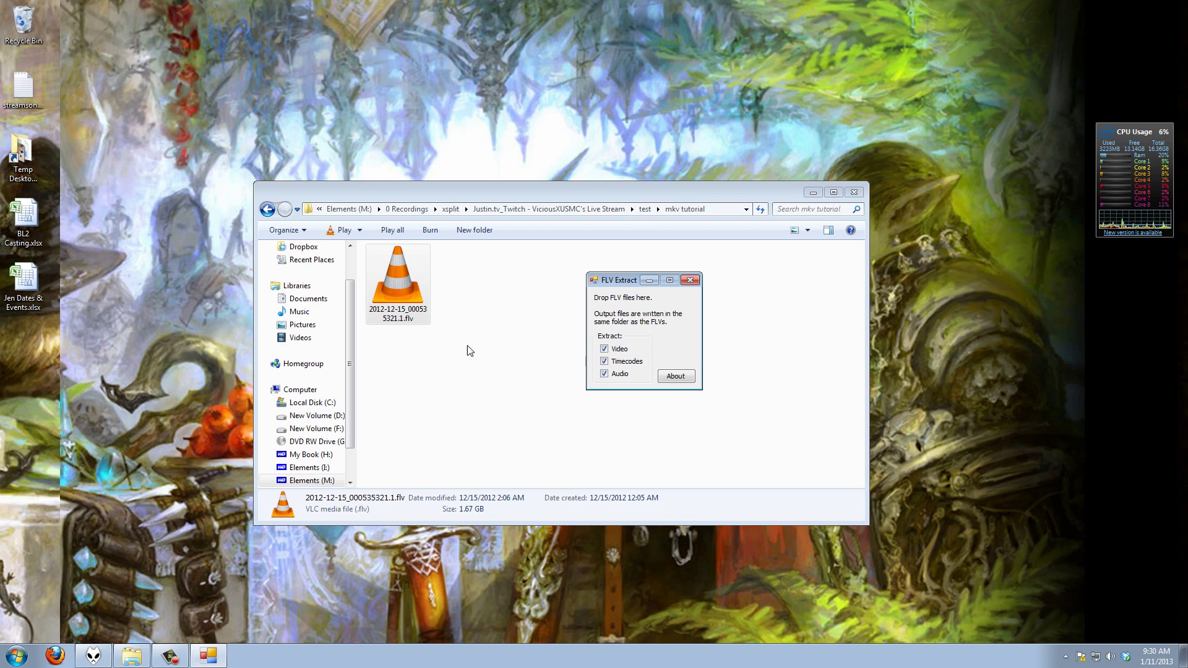
pyautogui.moveTo(399, 284); pyautogui.dragTo(624, 286)
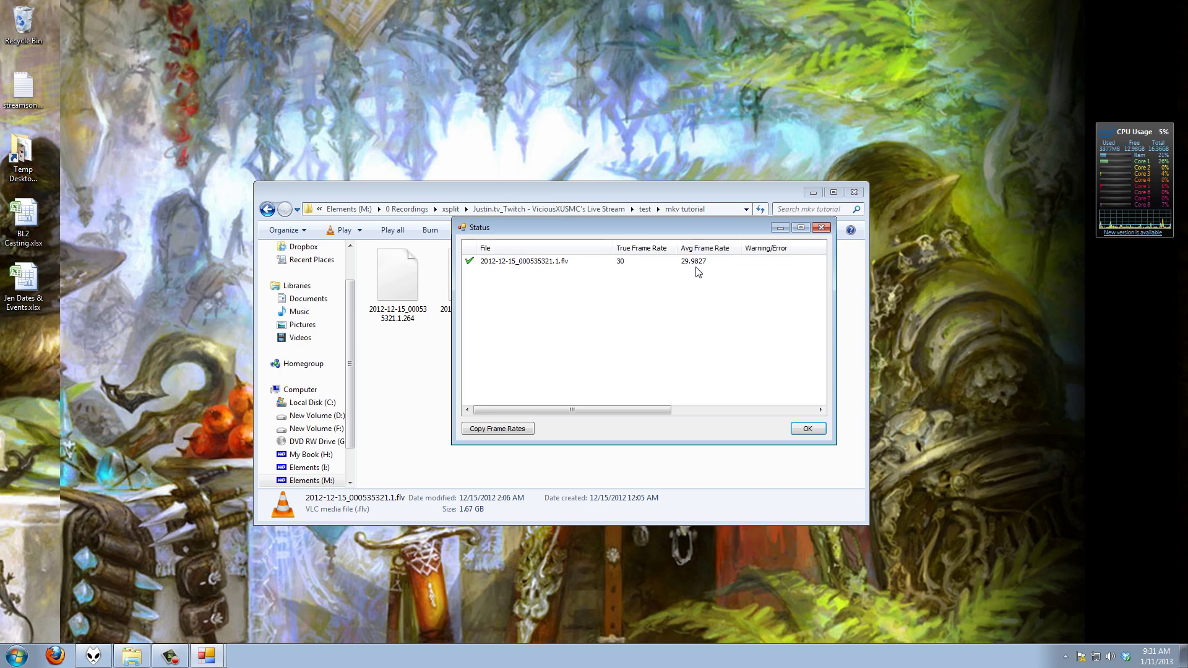
# Step: Dismiss the extraction report, close FLV Extract and select the extracted .aac audio file
pyautogui.click(808, 430)
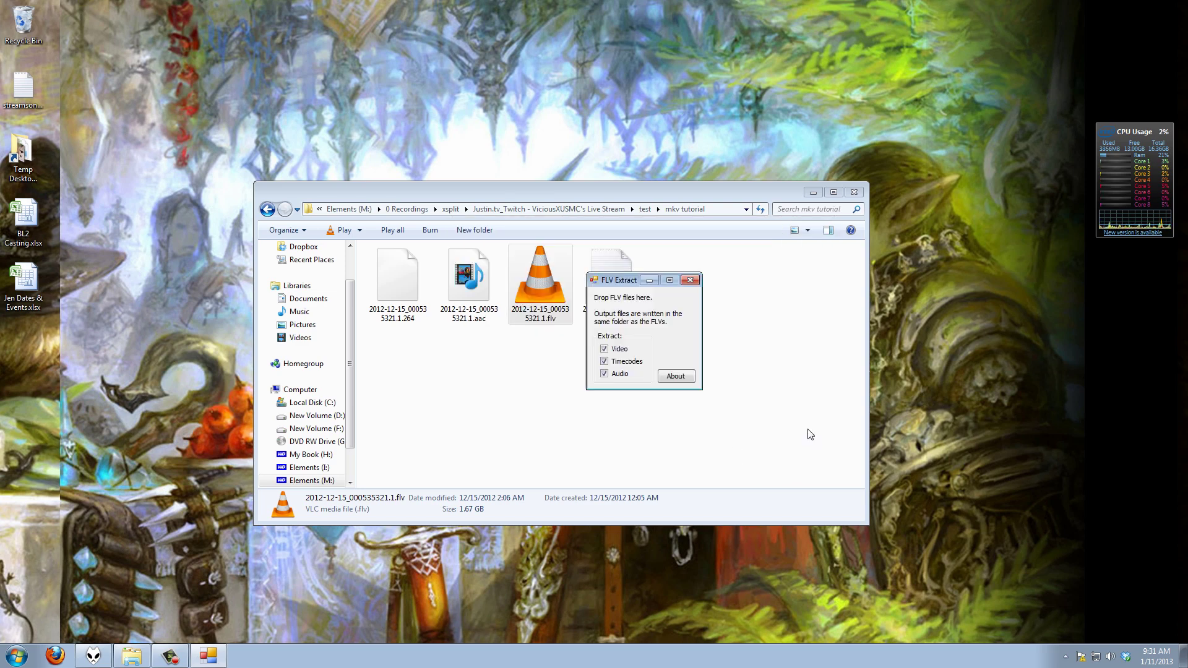
pyautogui.click(690, 280)
pyautogui.click(473, 285)
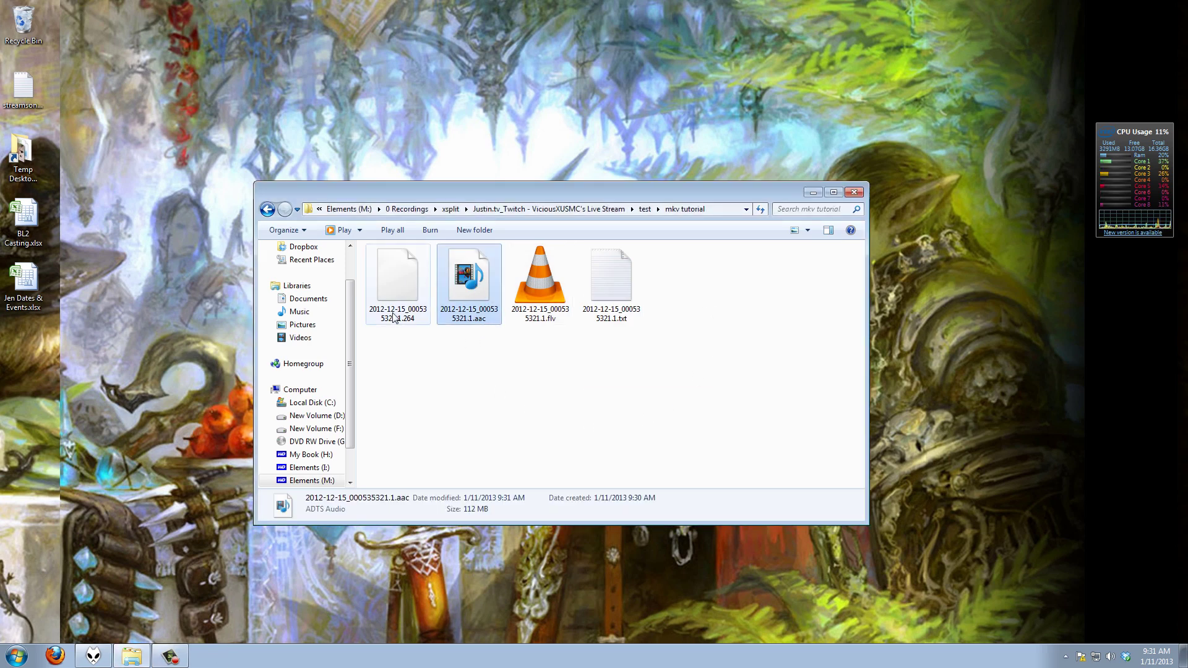
pyautogui.moveTo(399, 290)
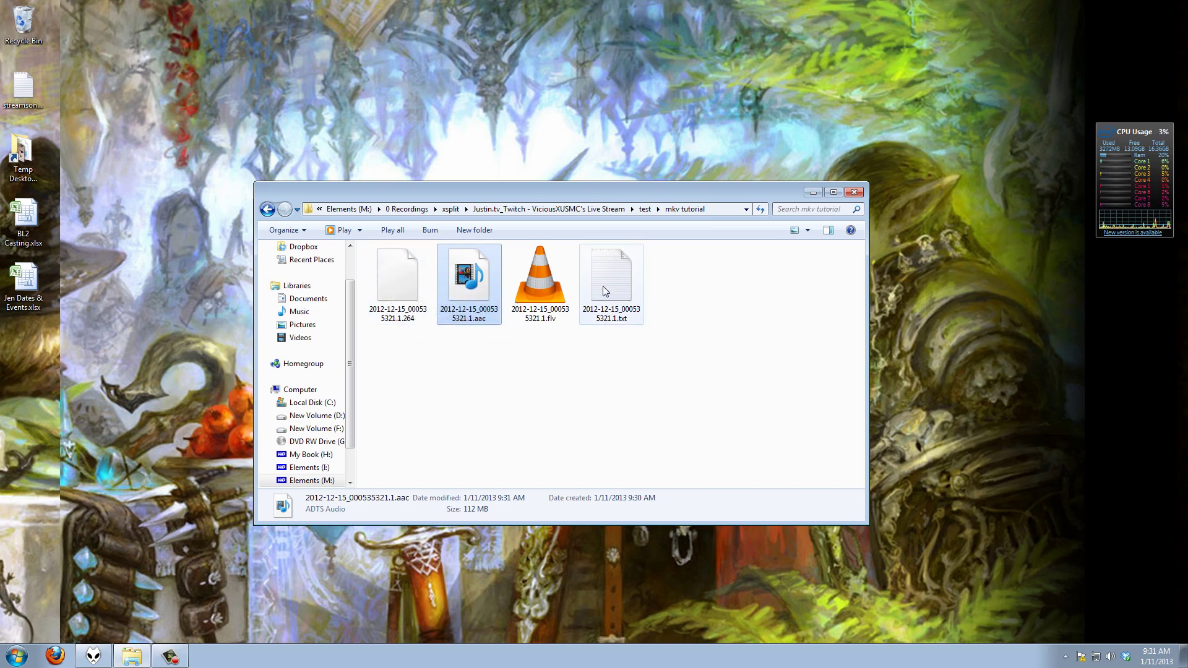
pyautogui.click(615, 301)
pyautogui.doubleClick(615, 273)
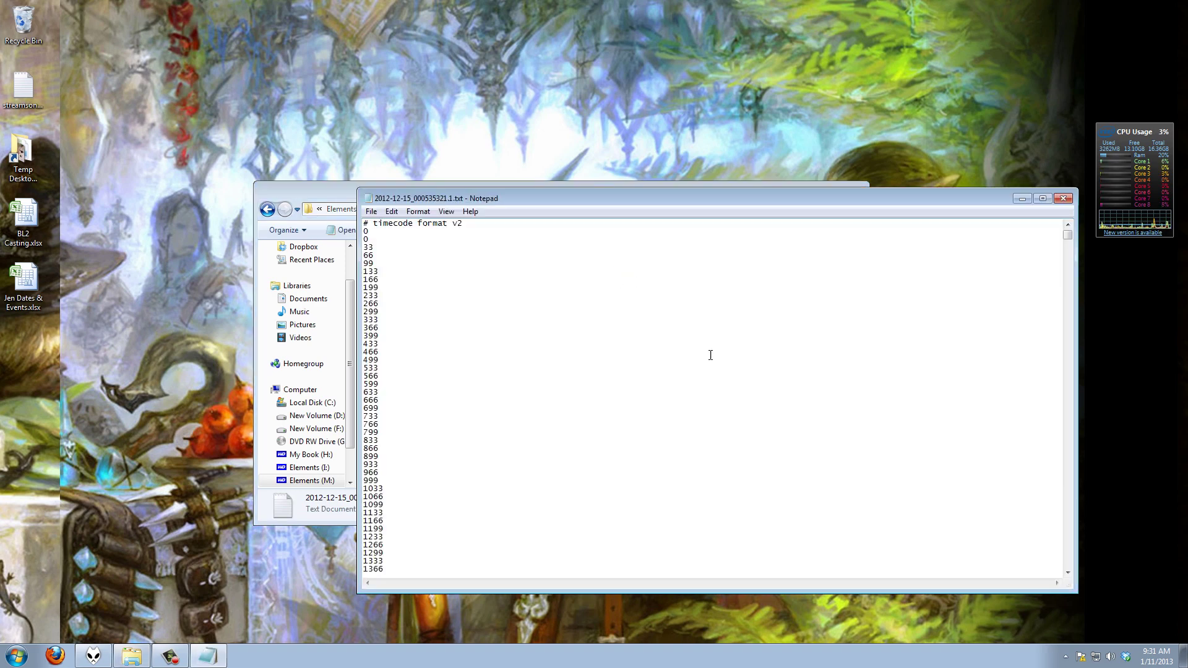
pyautogui.moveTo(1066, 235)
pyautogui.mouseDown()
pyautogui.moveTo(1064, 565)
pyautogui.moveTo(1059, 234)
pyautogui.mouseUp()
pyautogui.click(1062, 200)
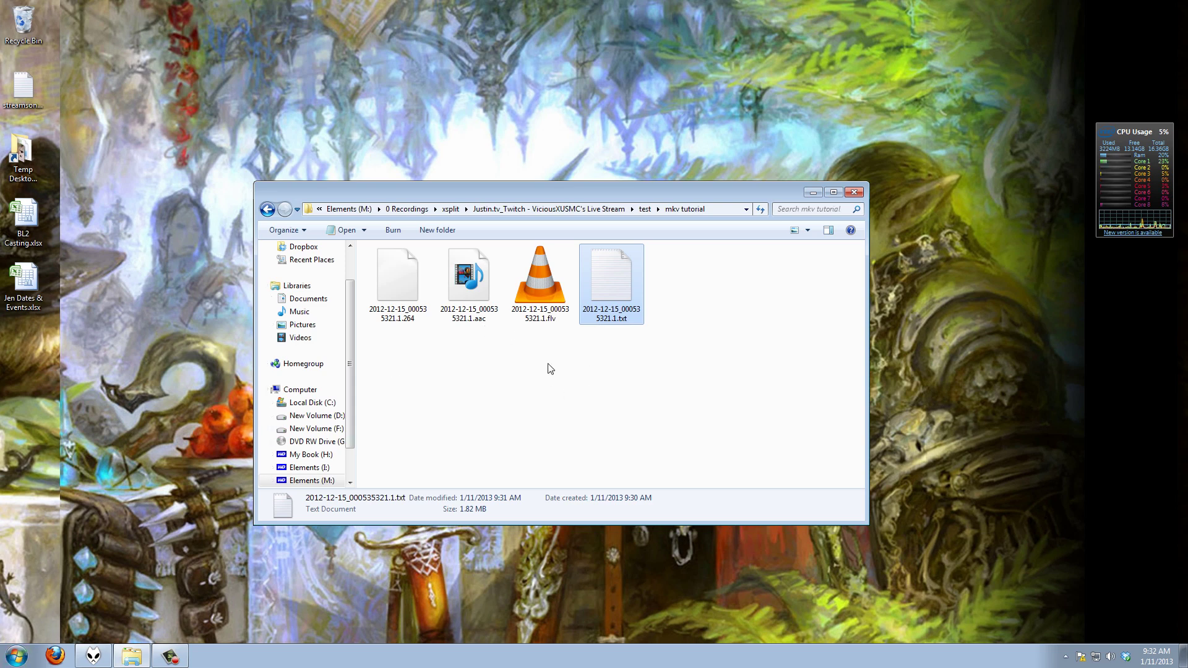
# Step: Search the Start menu for 'mkv' and start mkvmerge GUI from the Programs results
pyautogui.click(17, 656)
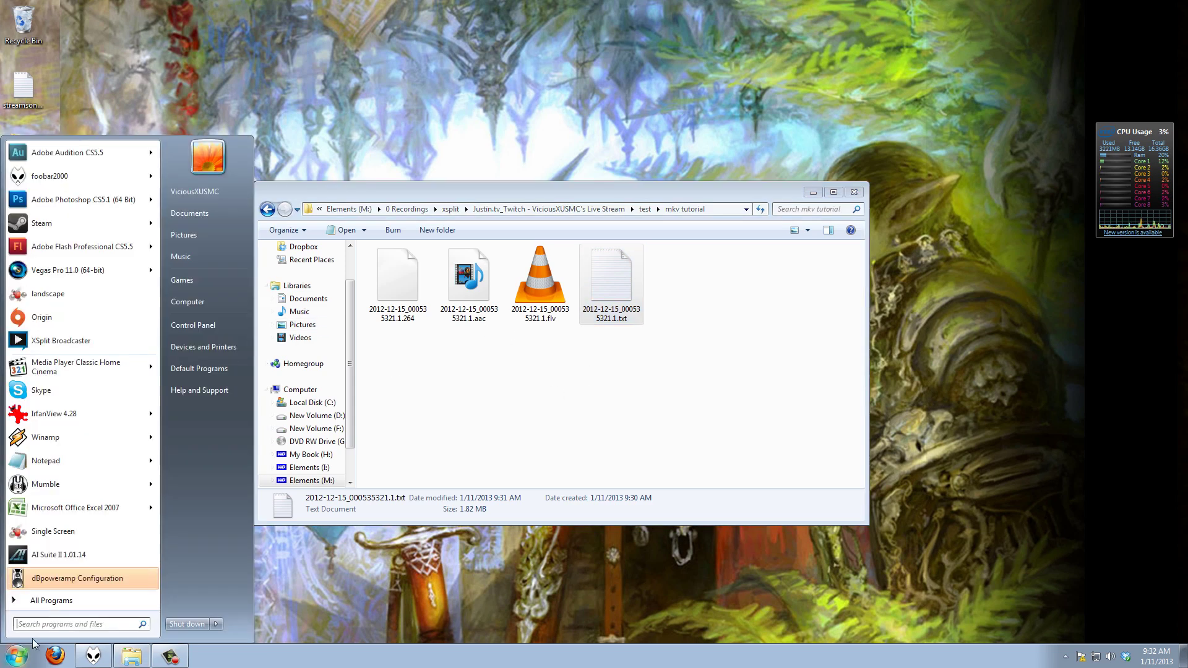
pyautogui.write('mkv')
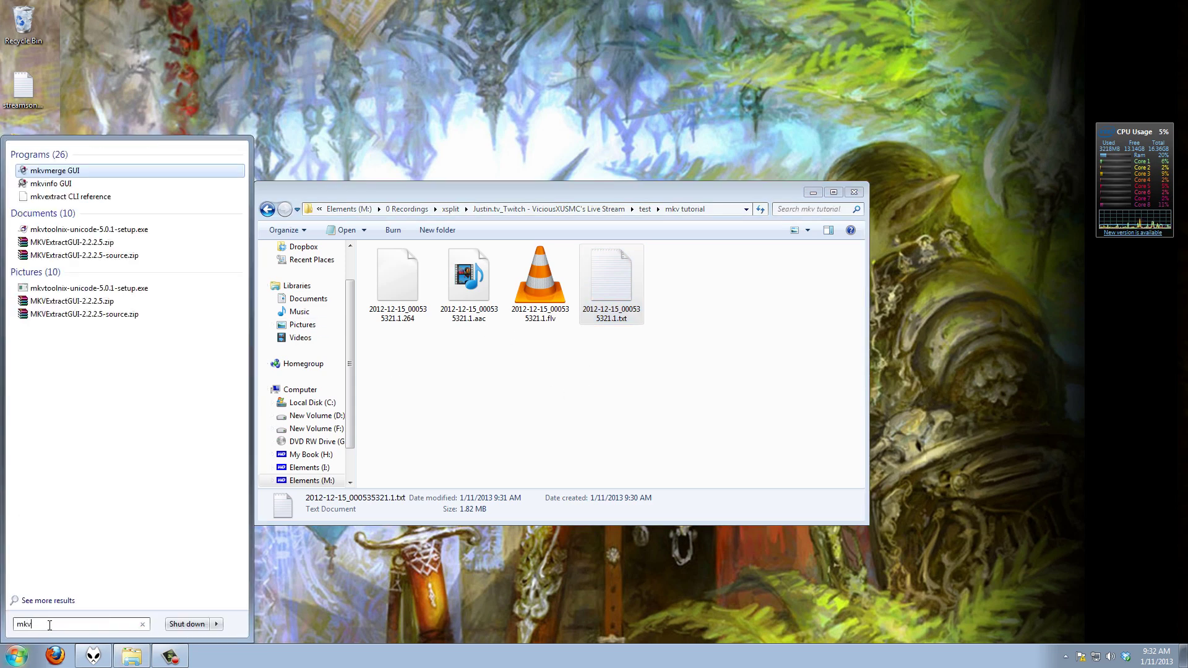
pyautogui.click(65, 171)
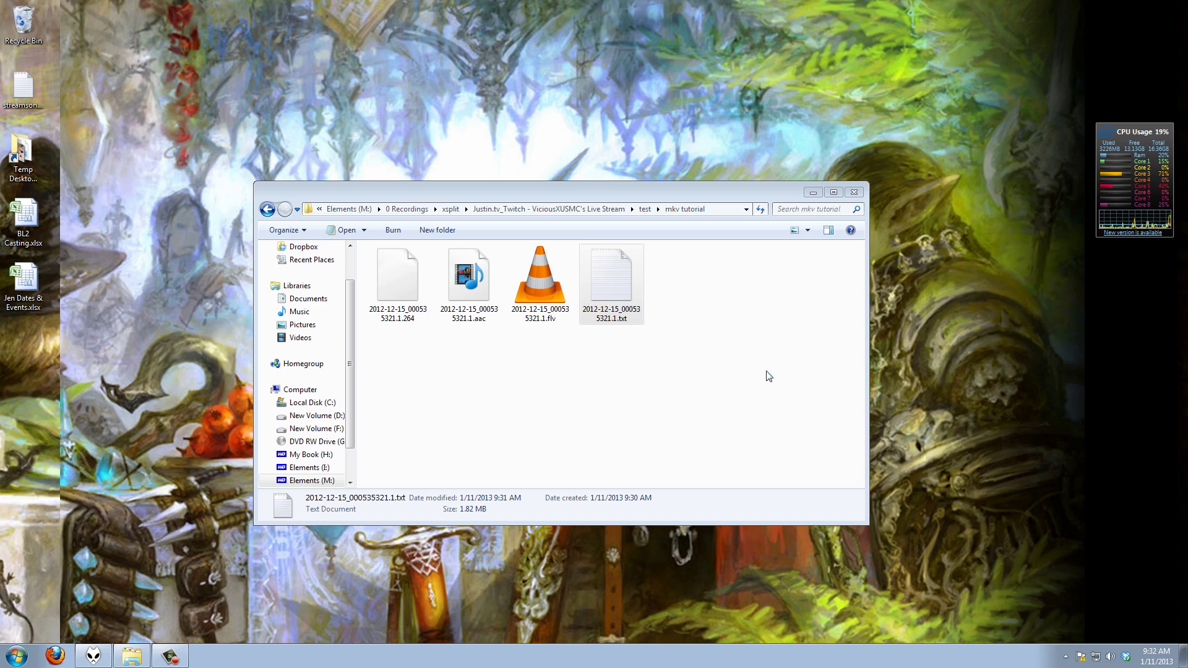
# Step: Add the extracted .aac audio and then the .264 video to mkvmerge's input files
pyautogui.moveTo(971, 272); pyautogui.dragTo(879, 144)
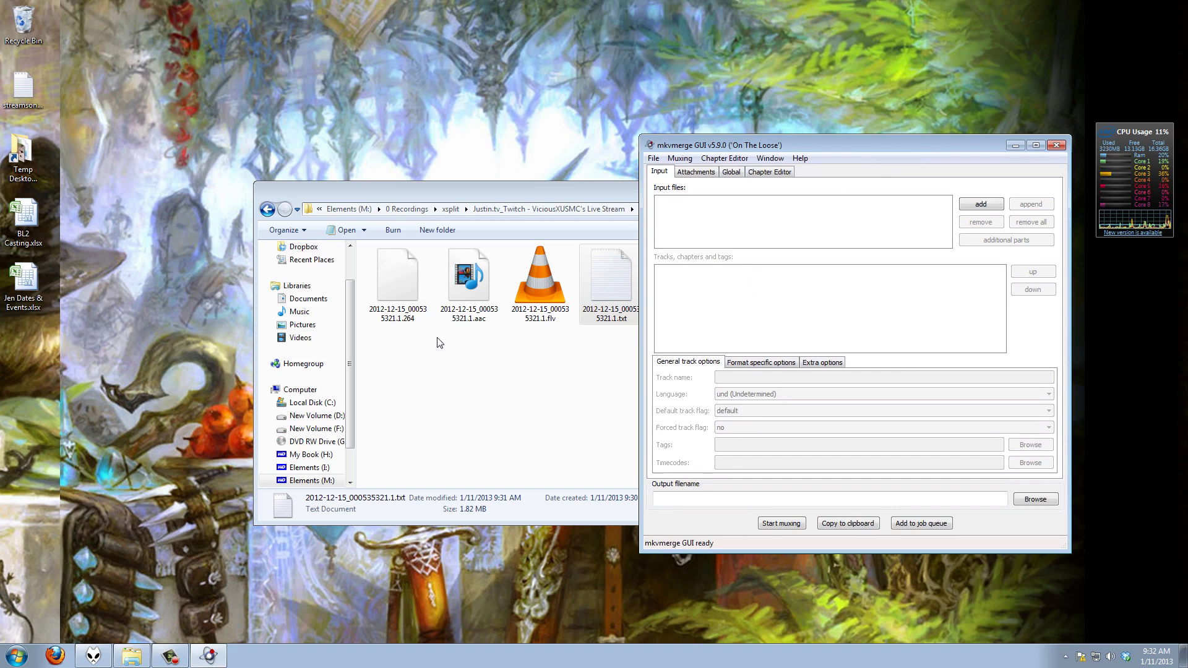
pyautogui.moveTo(472, 327); pyautogui.dragTo(682, 234)
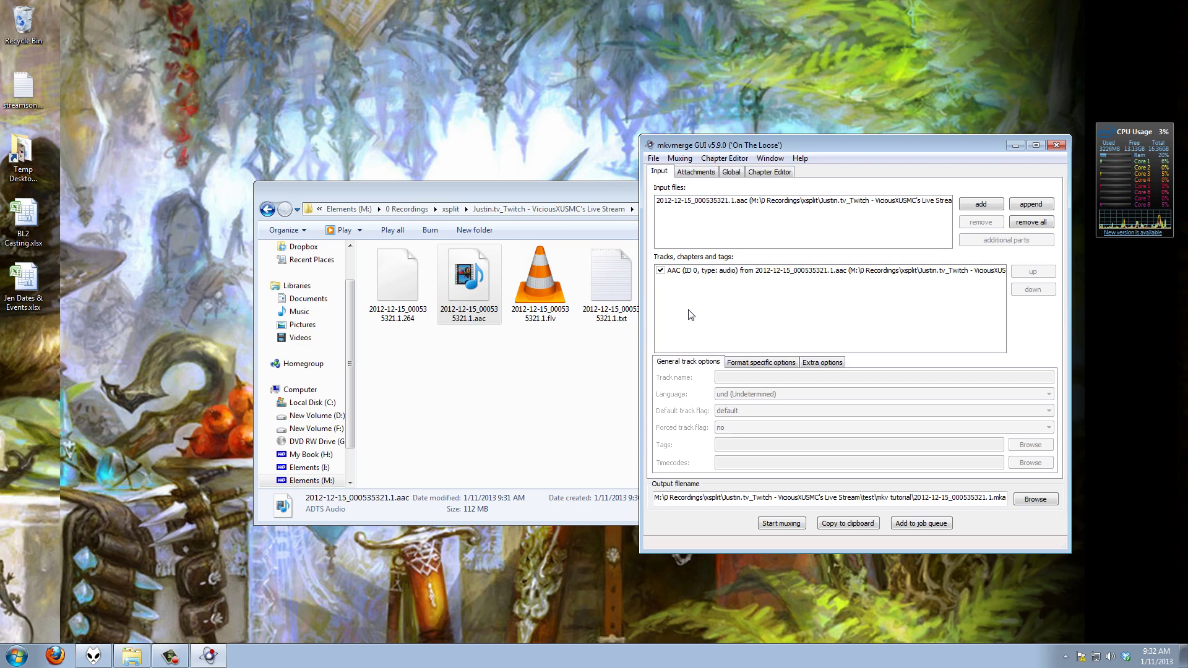
pyautogui.moveTo(574, 192); pyautogui.dragTo(426, 206)
pyautogui.moveTo(823, 146); pyautogui.dragTo(797, 128)
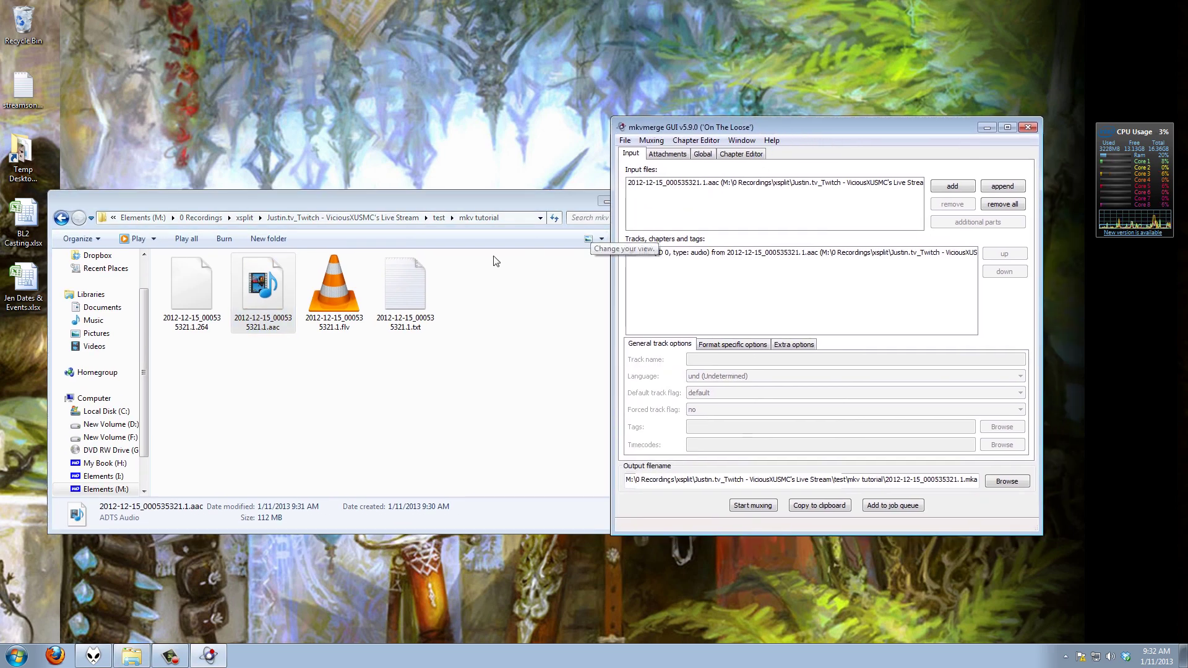
pyautogui.moveTo(192, 285); pyautogui.dragTo(674, 207)
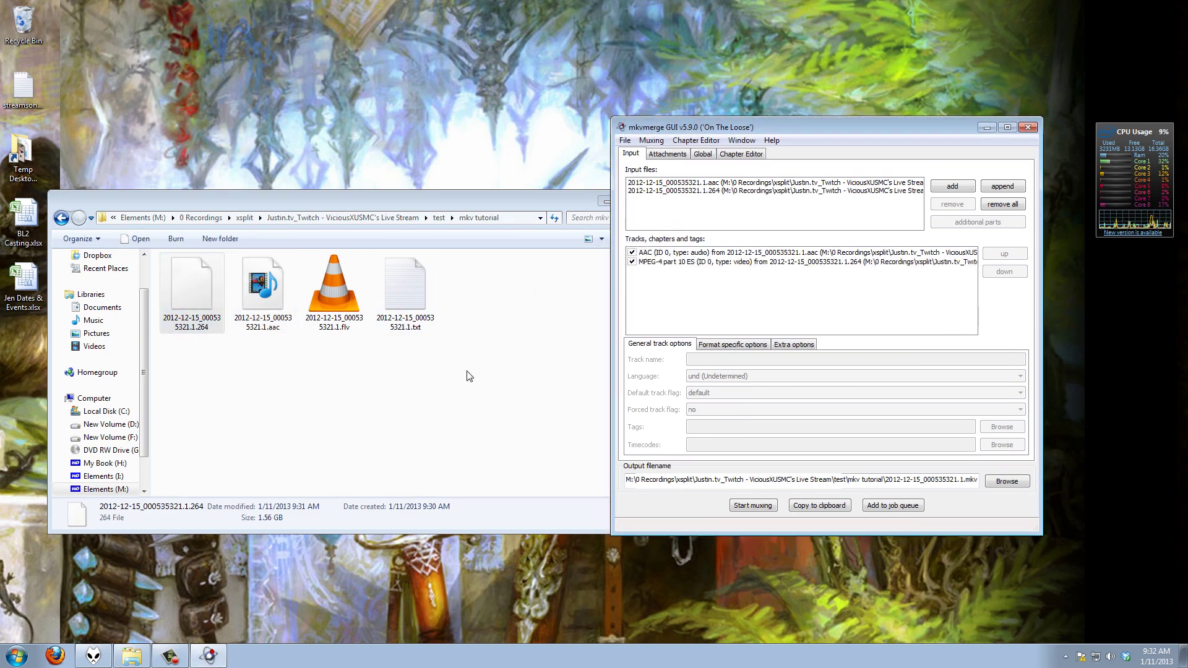
# Step: Set 2012-12-15_000535321.1.txt as the timecodes file of the MPEG-4 video track
pyautogui.click(659, 263)
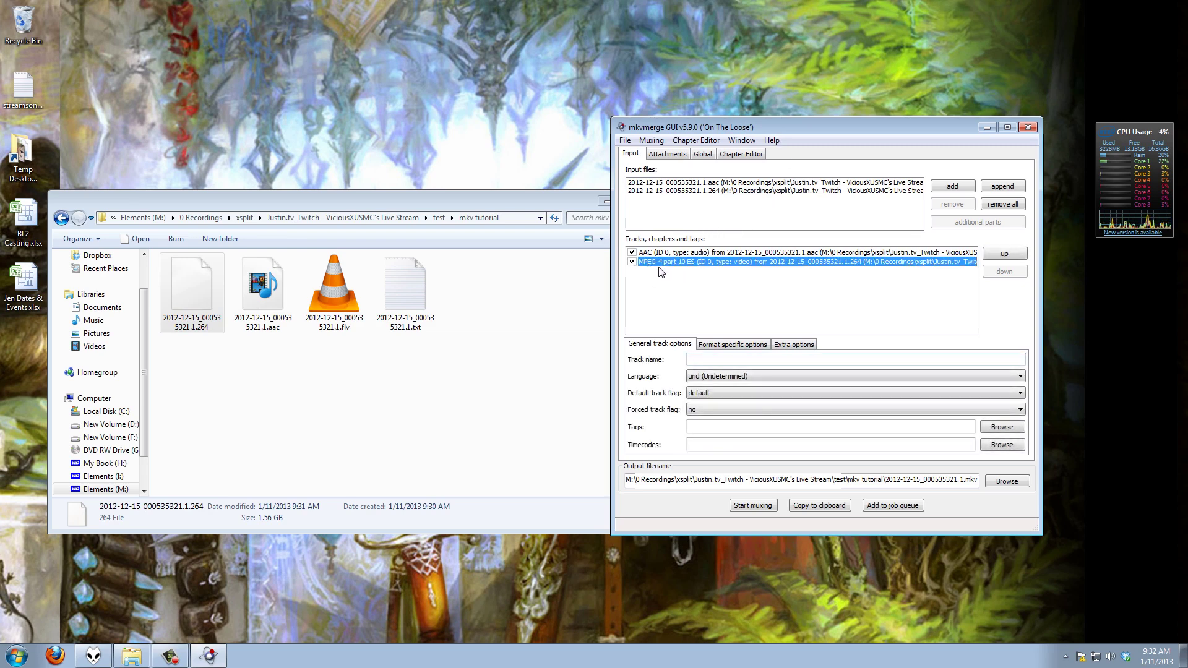
pyautogui.moveTo(788, 131); pyautogui.dragTo(732, 106)
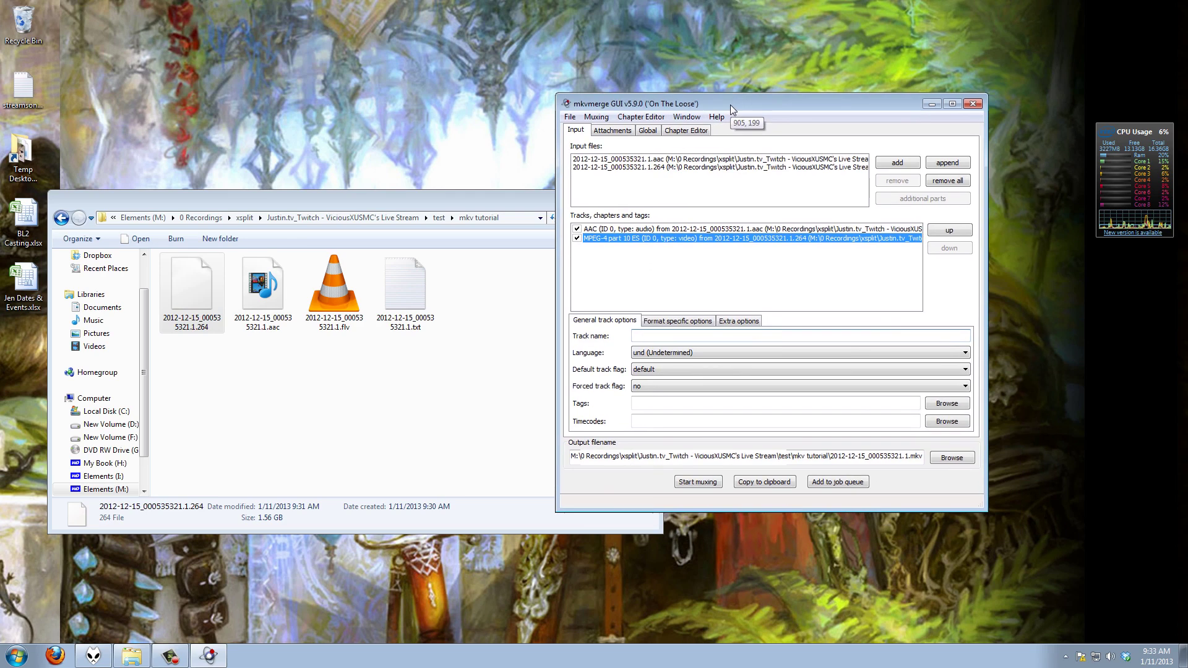
pyautogui.click(681, 321)
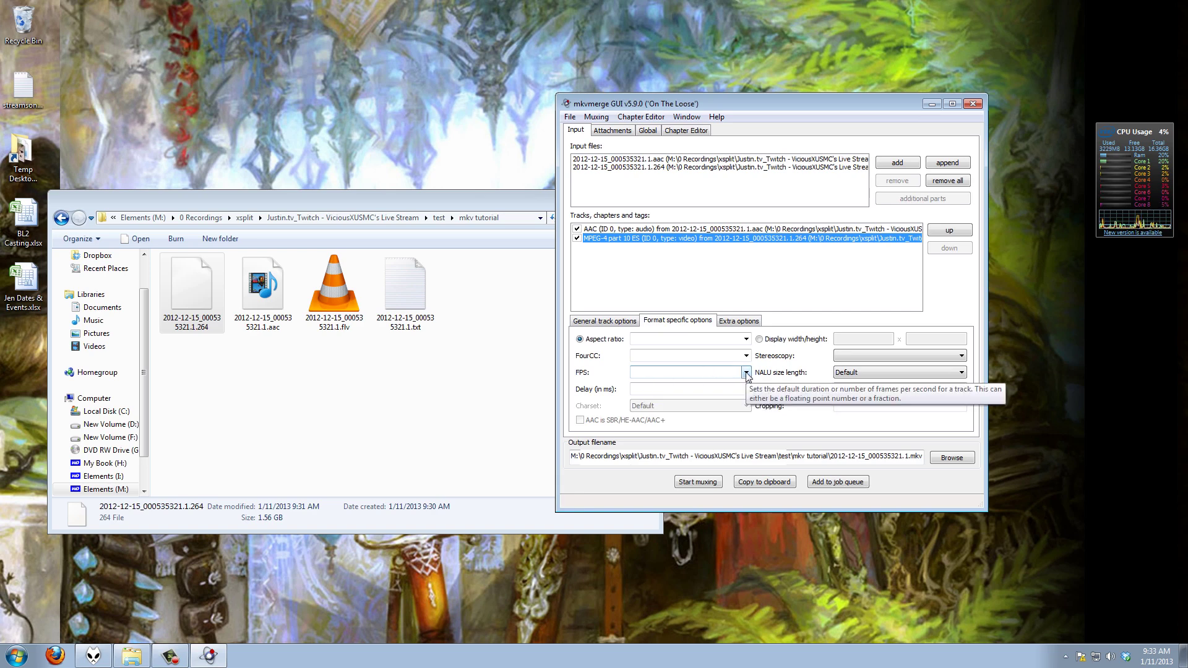
pyautogui.click(601, 323)
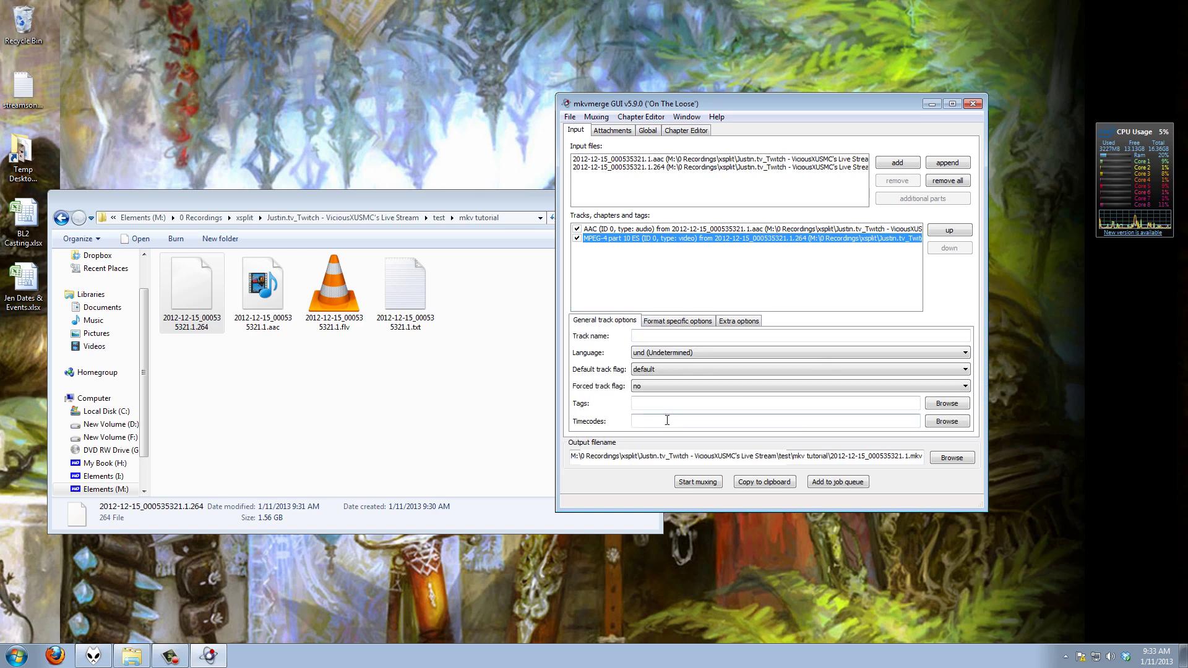
pyautogui.click(950, 423)
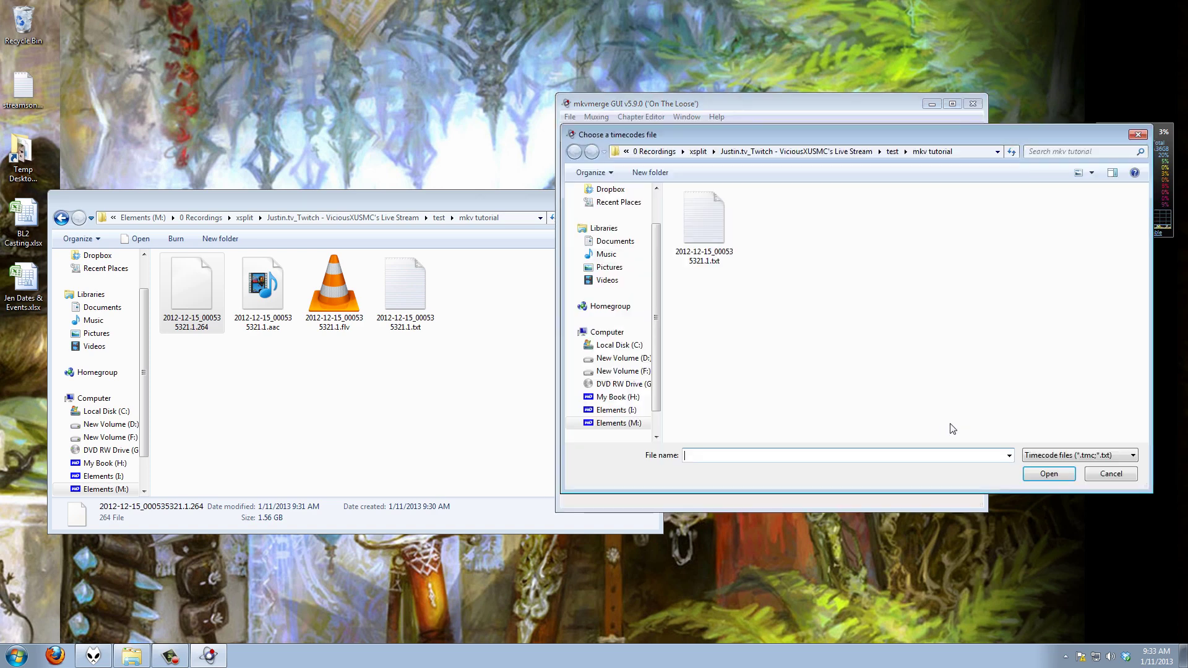
pyautogui.doubleClick(711, 228)
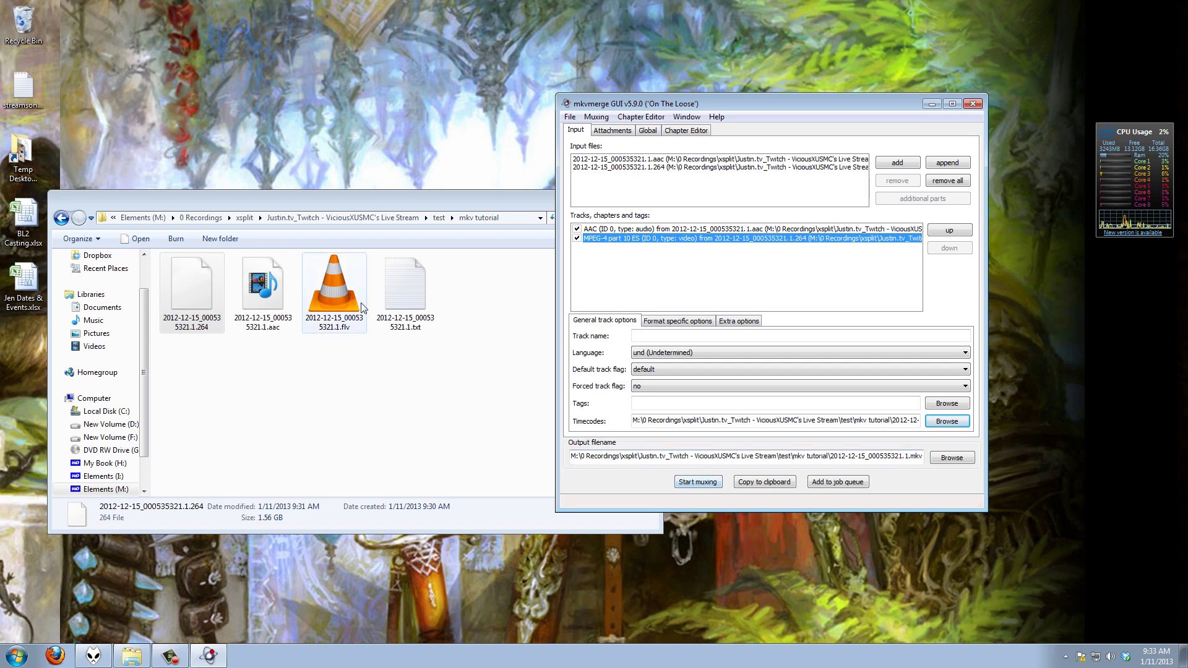
# Step: Enable splitting in the Global options, splitting after a duration of 00:20:30
pyautogui.click(647, 130)
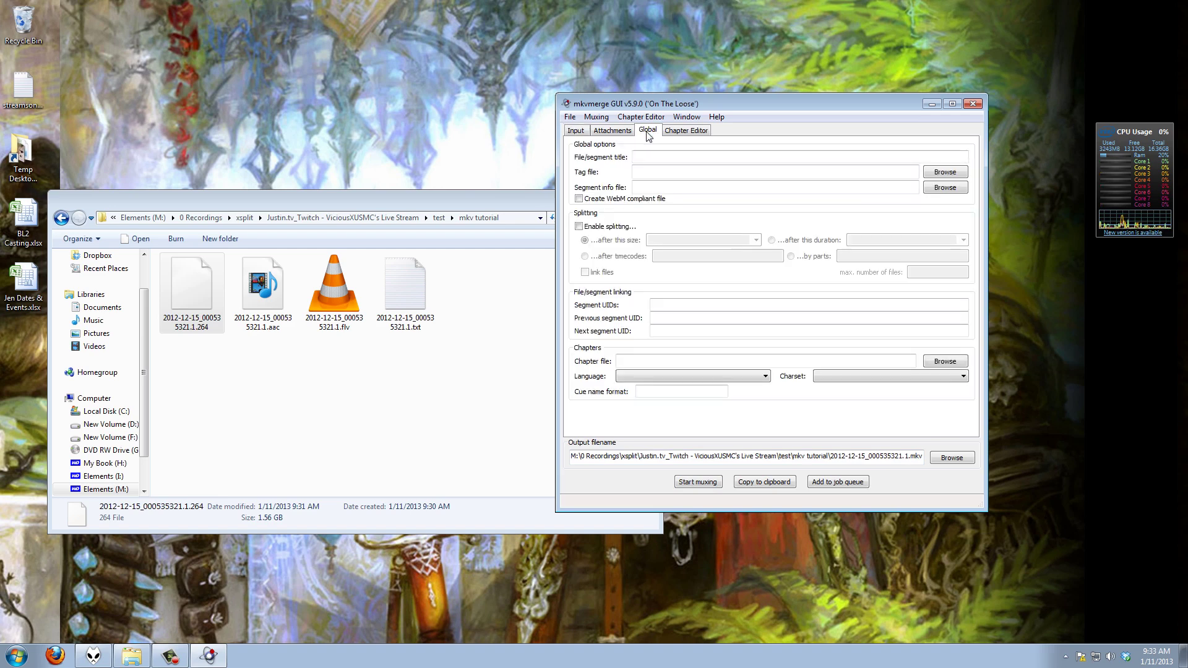
pyautogui.click(679, 131)
pyautogui.click(650, 131)
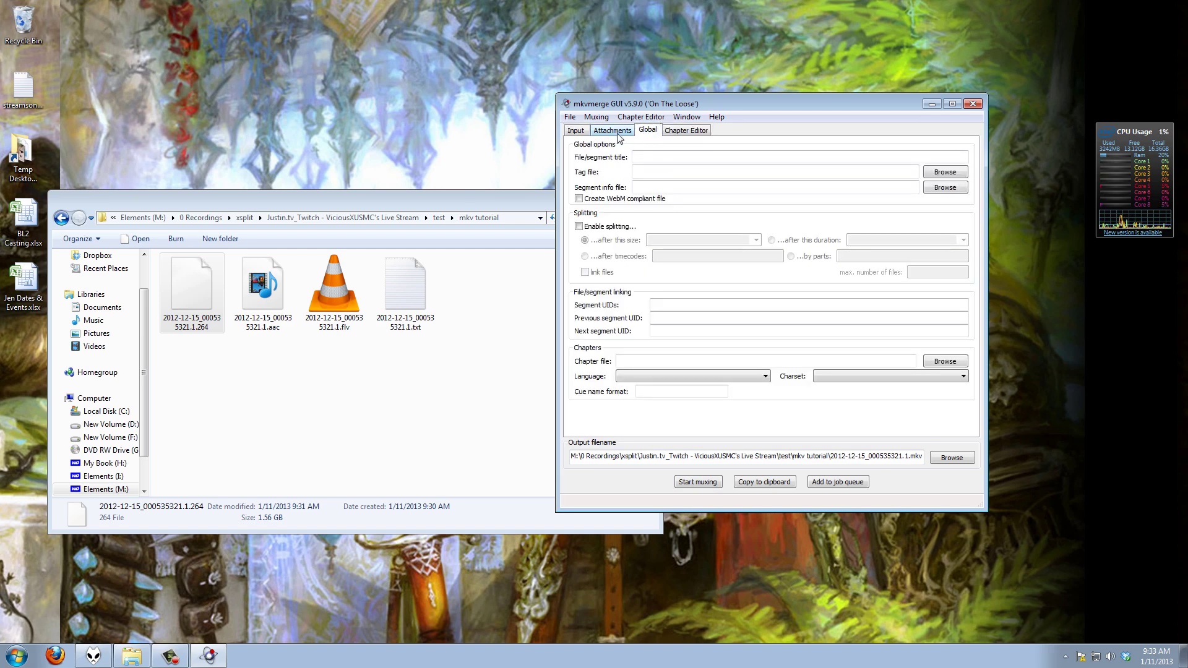
pyautogui.click(579, 227)
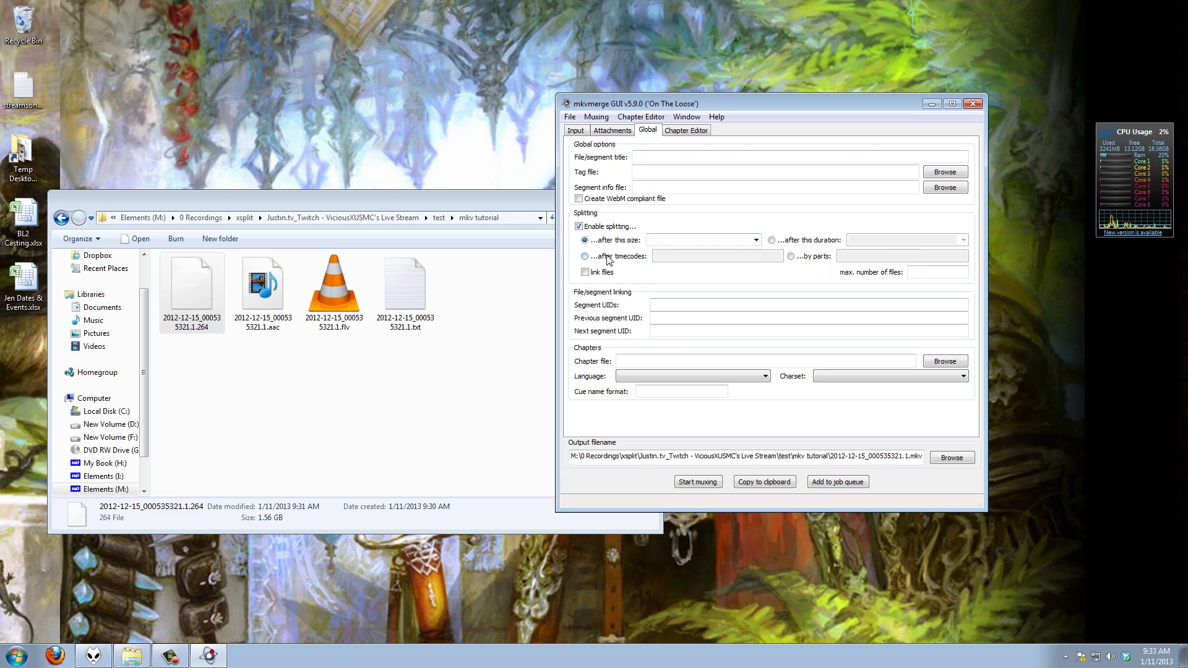
pyautogui.click(792, 256)
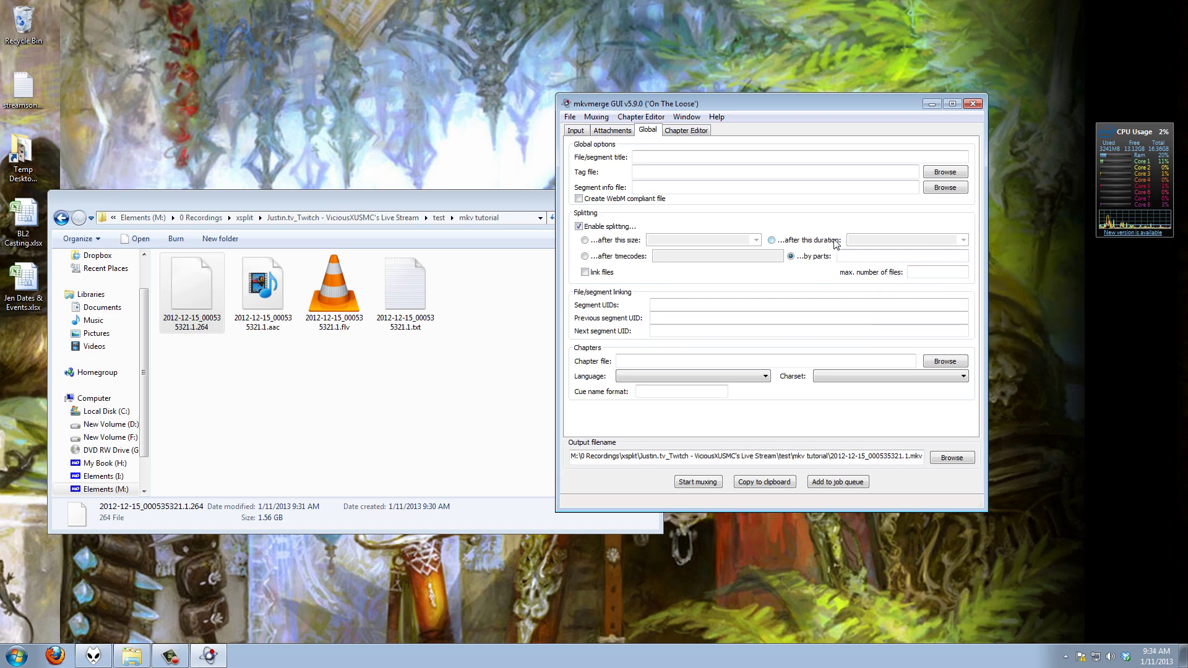
pyautogui.click(771, 240)
pyautogui.click(877, 241)
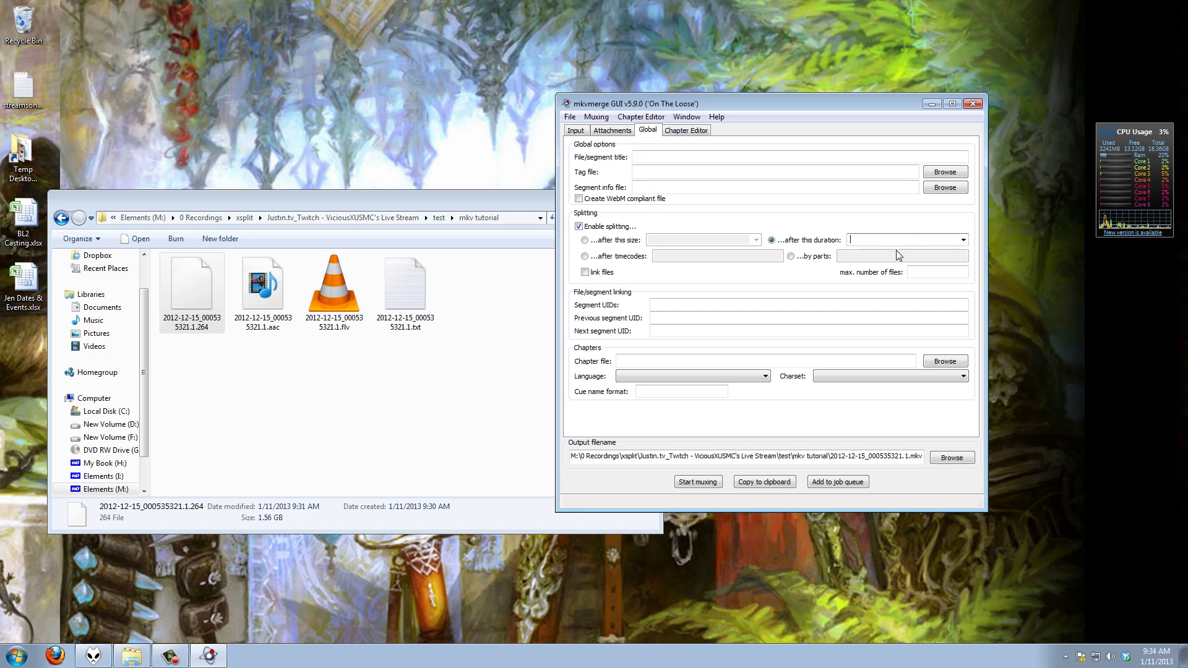
pyautogui.write('00:20:30')
# Step: Start muxing the inputs into split 2012-12-15_000535321.1 MKV parts
pyautogui.click(710, 482)
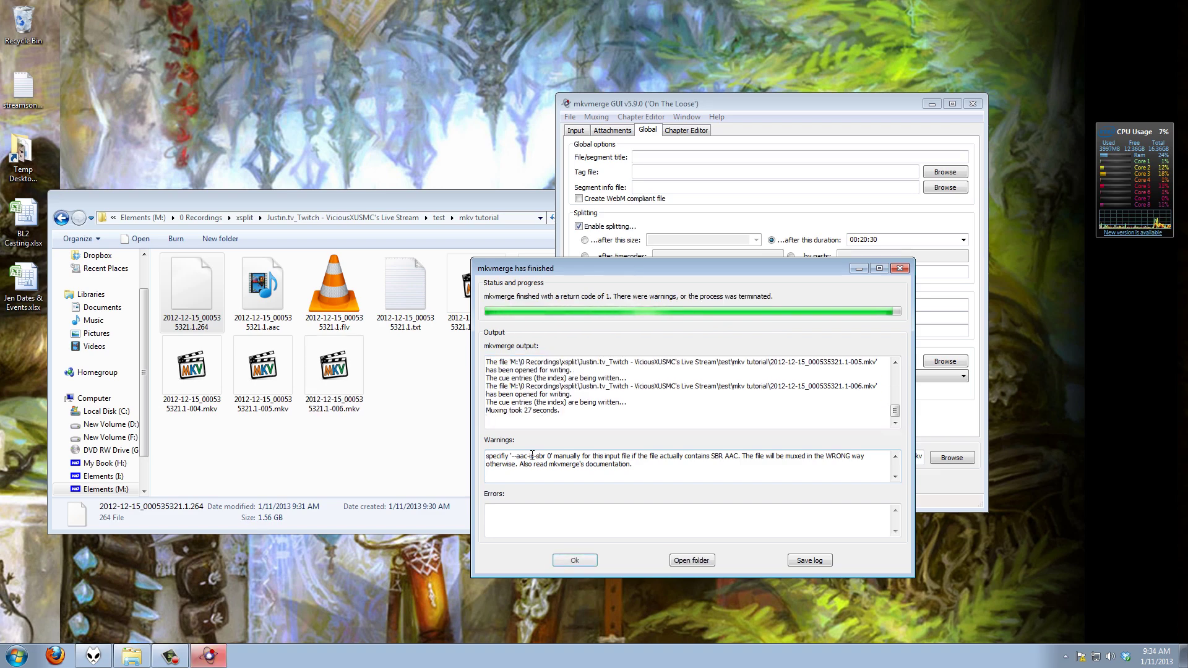
# Step: Close the mux report, compare the -001 to -004 MKV sizes with the .flv, and play -005
pyautogui.click(587, 563)
pyautogui.moveTo(443, 203); pyautogui.dragTo(558, 201)
pyautogui.click(589, 295)
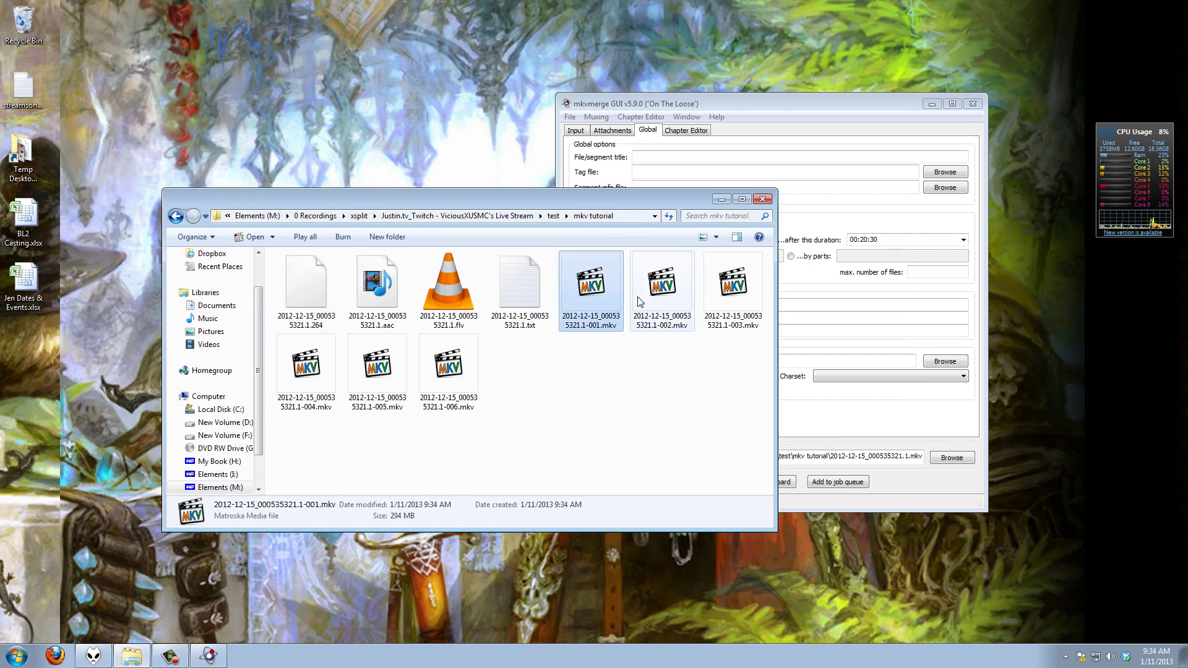
pyautogui.click(657, 296)
pyautogui.click(730, 298)
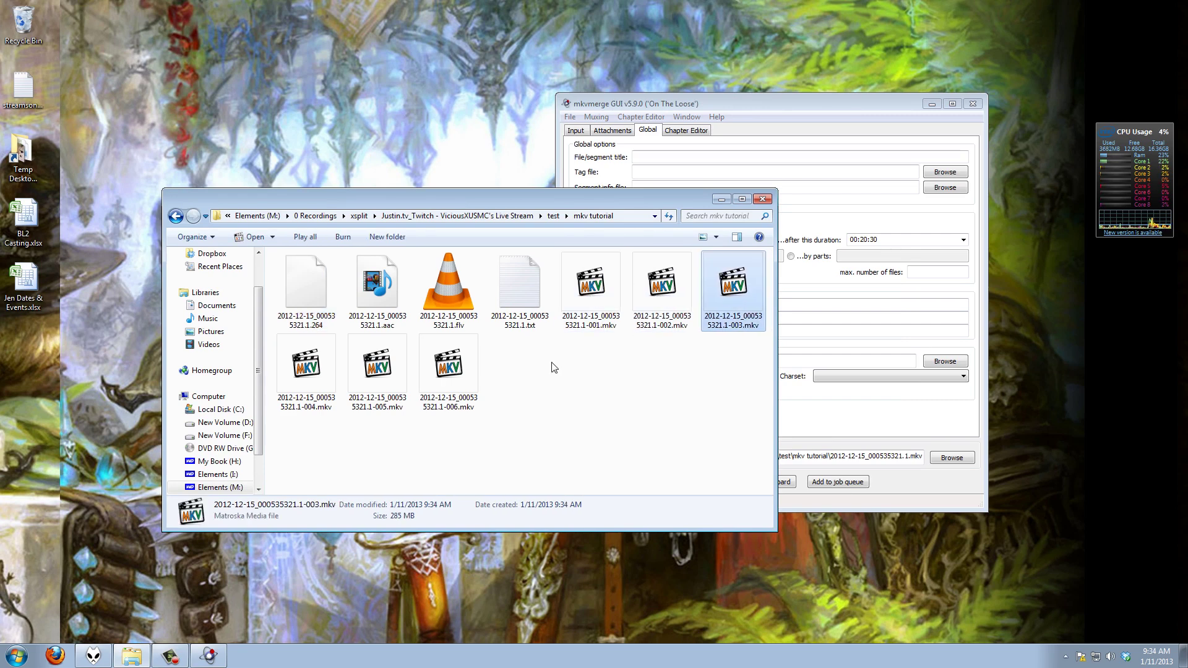
pyautogui.click(295, 391)
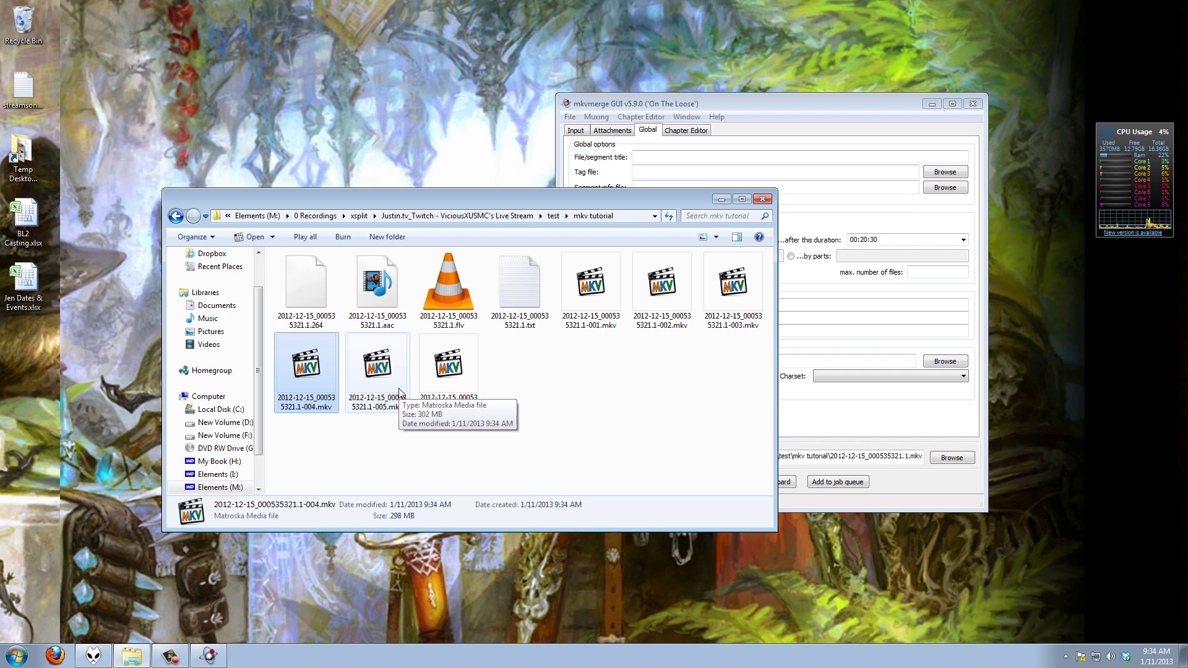
pyautogui.click(442, 296)
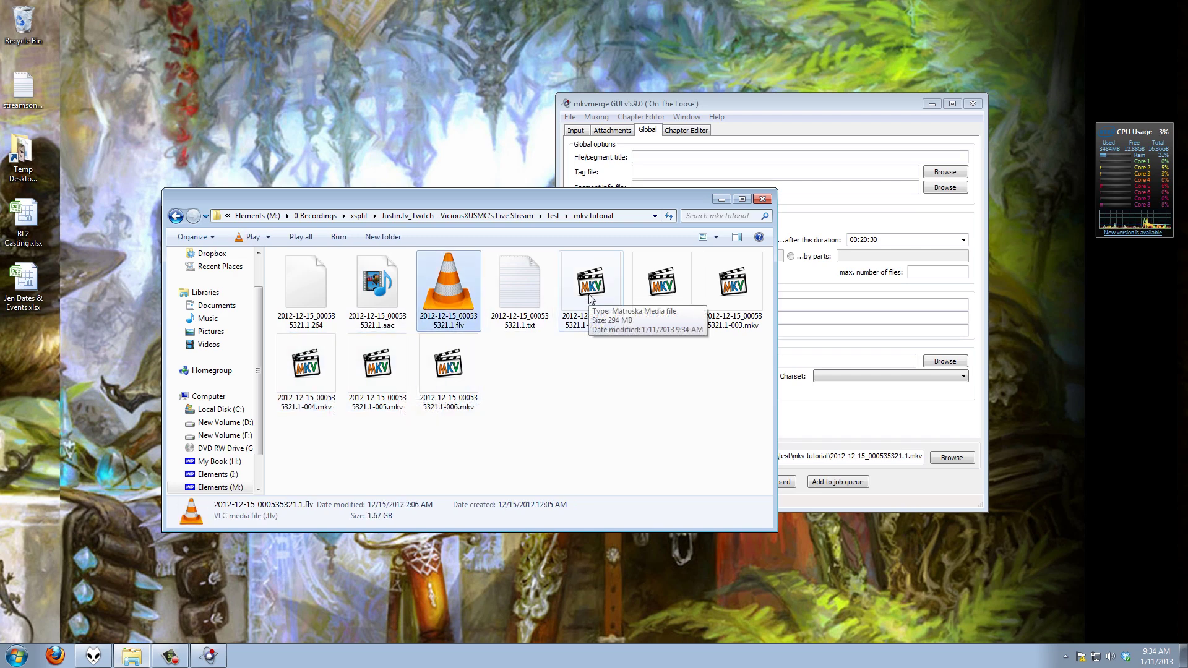
pyautogui.doubleClick(378, 366)
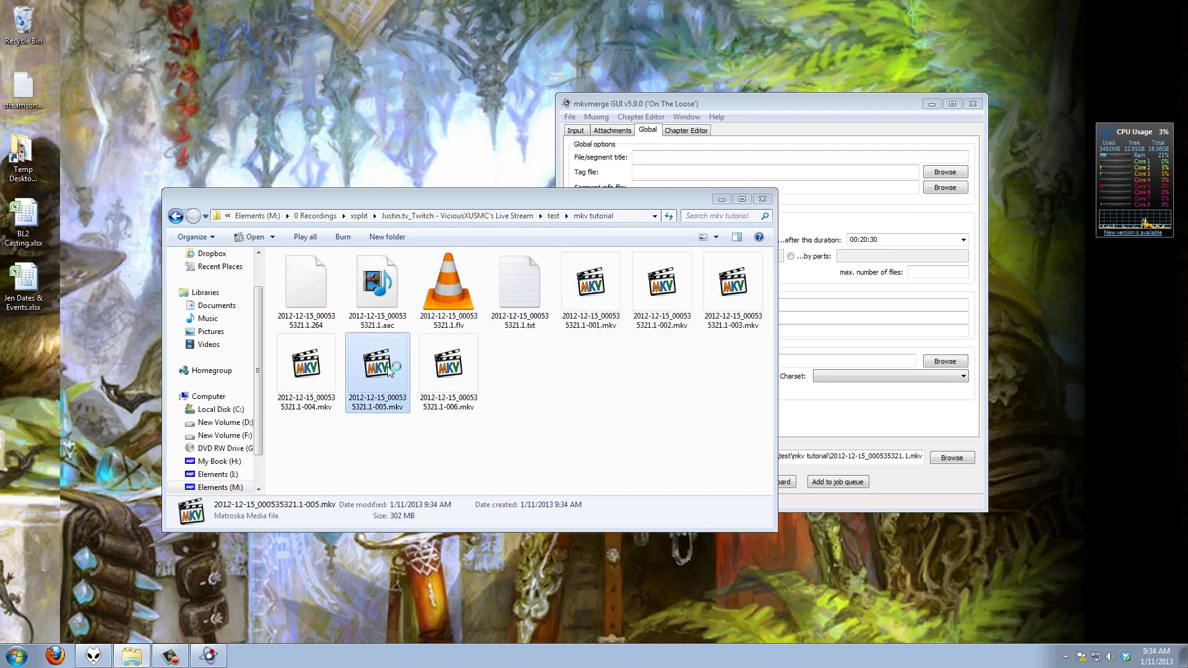